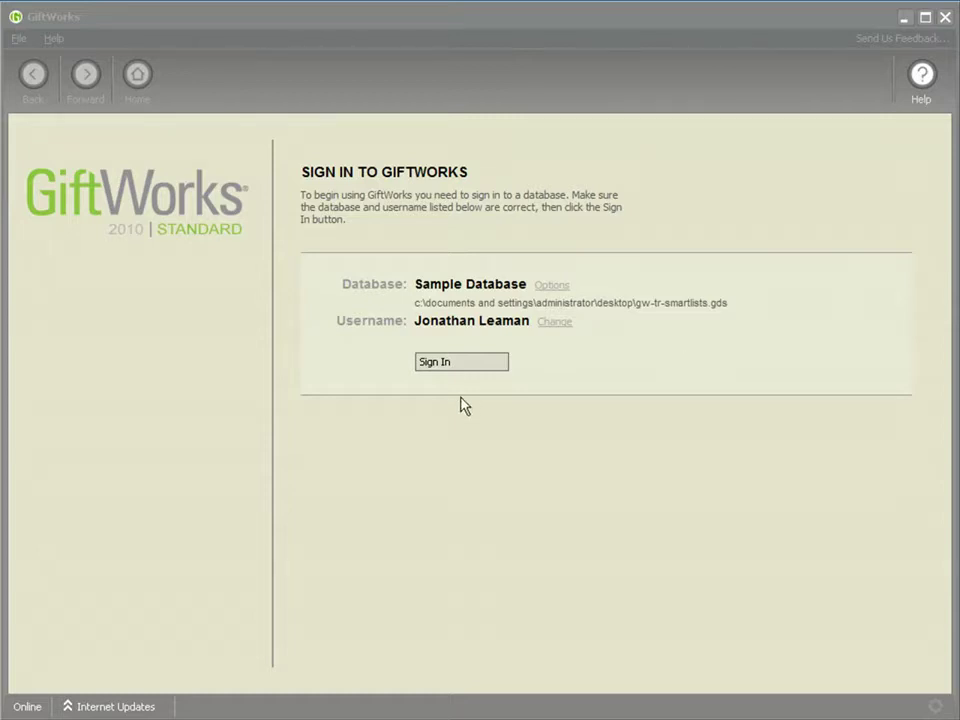
- Sign in to the GiftWorks Sample Database
left_click(443, 364)
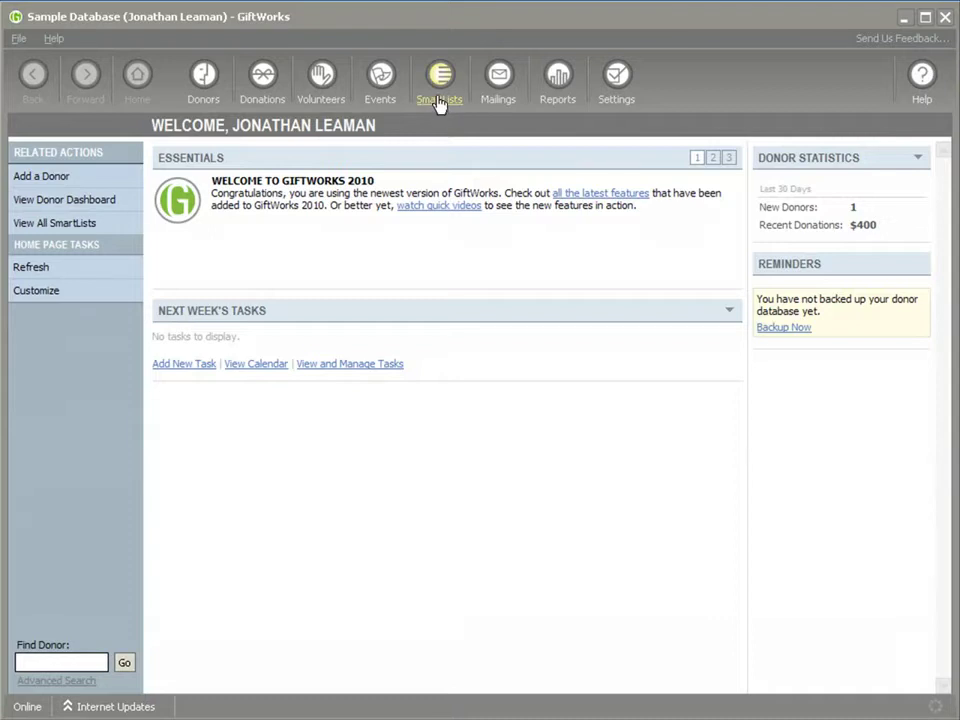
- Go to SmartLists and show the full catalogue of Standard and Organizational SmartLists
left_click(438, 100)
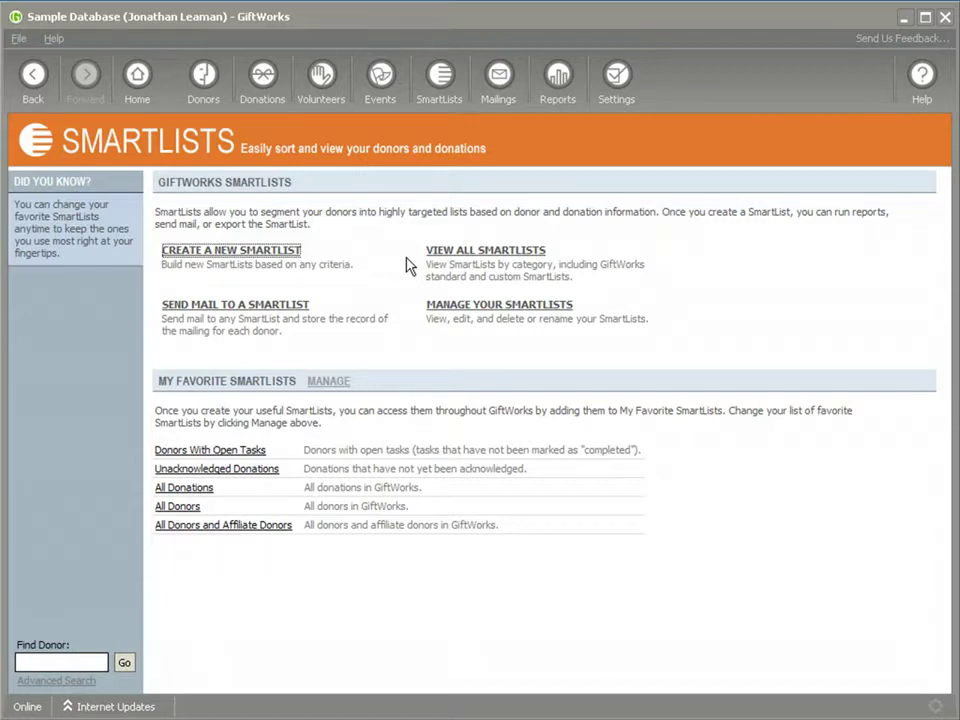
left_click(460, 253)
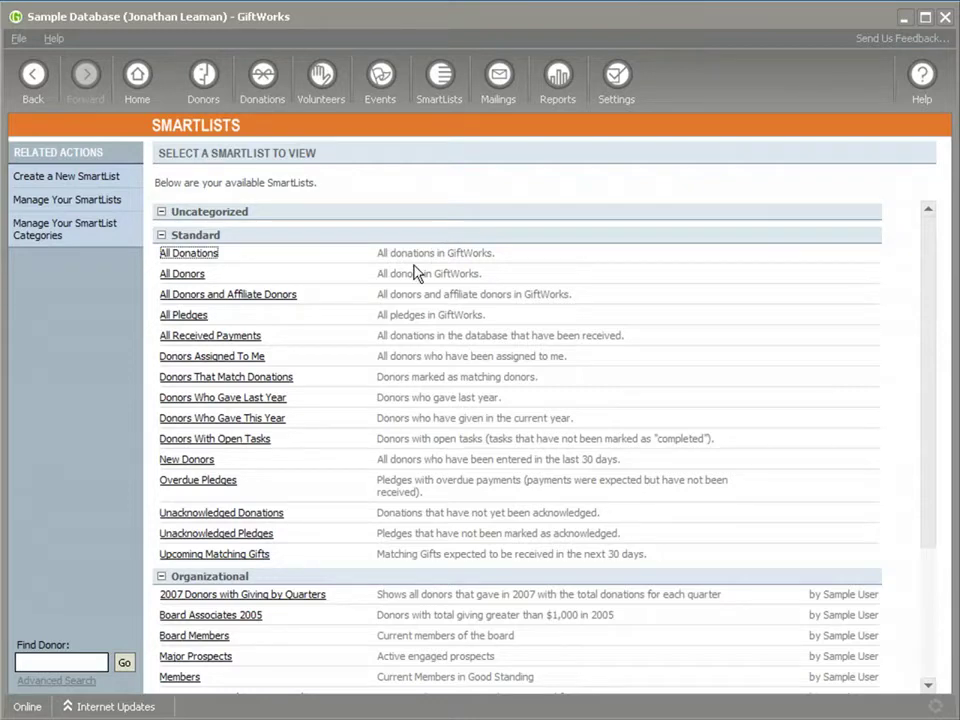
- Preview the All Donations and Overdue Pledges lists, then go back to the SmartLists home page
left_click(186, 253)
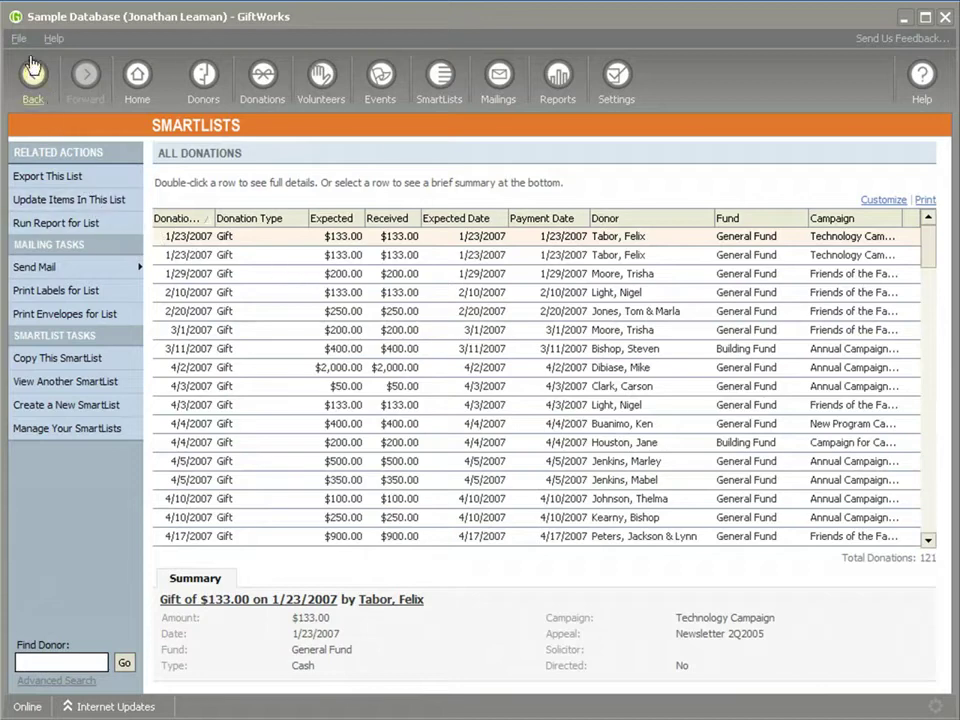
key("alt+Left")
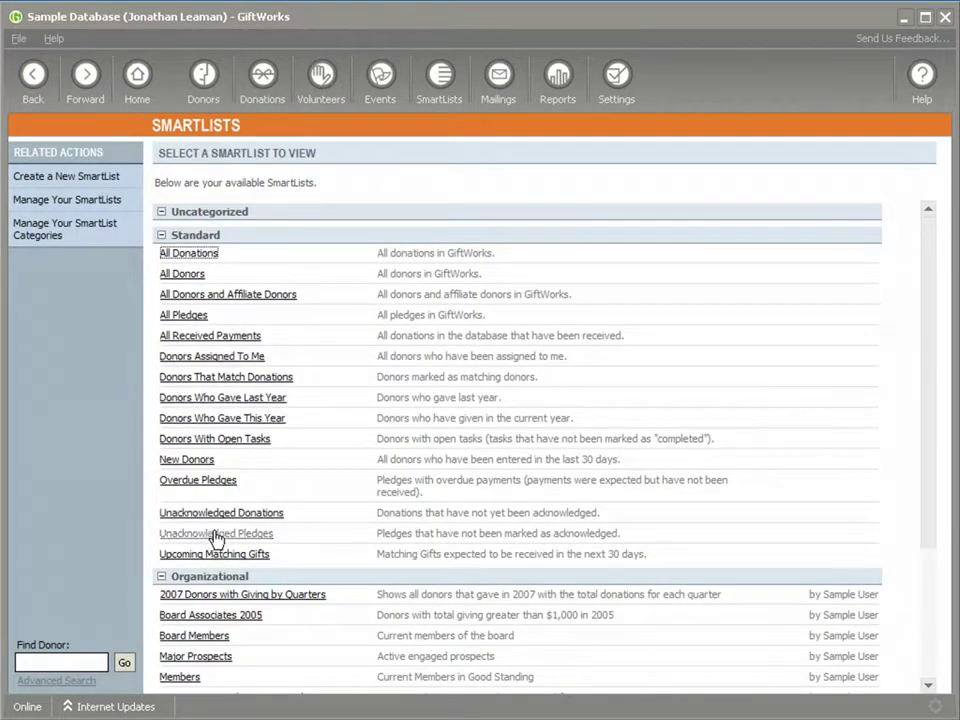
left_click(199, 484)
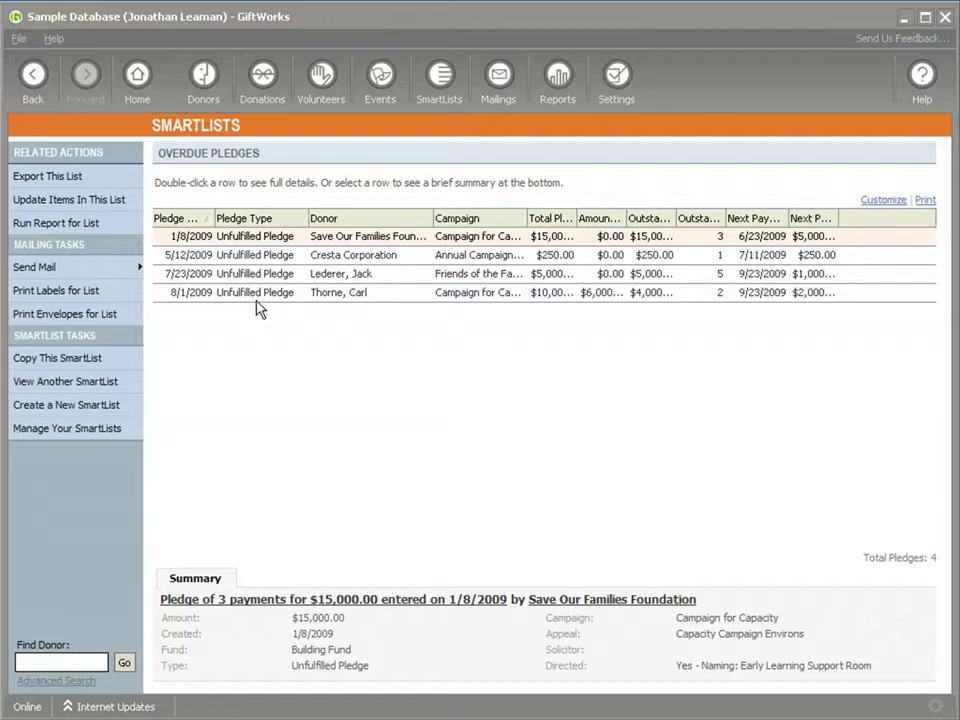
left_click(33, 76)
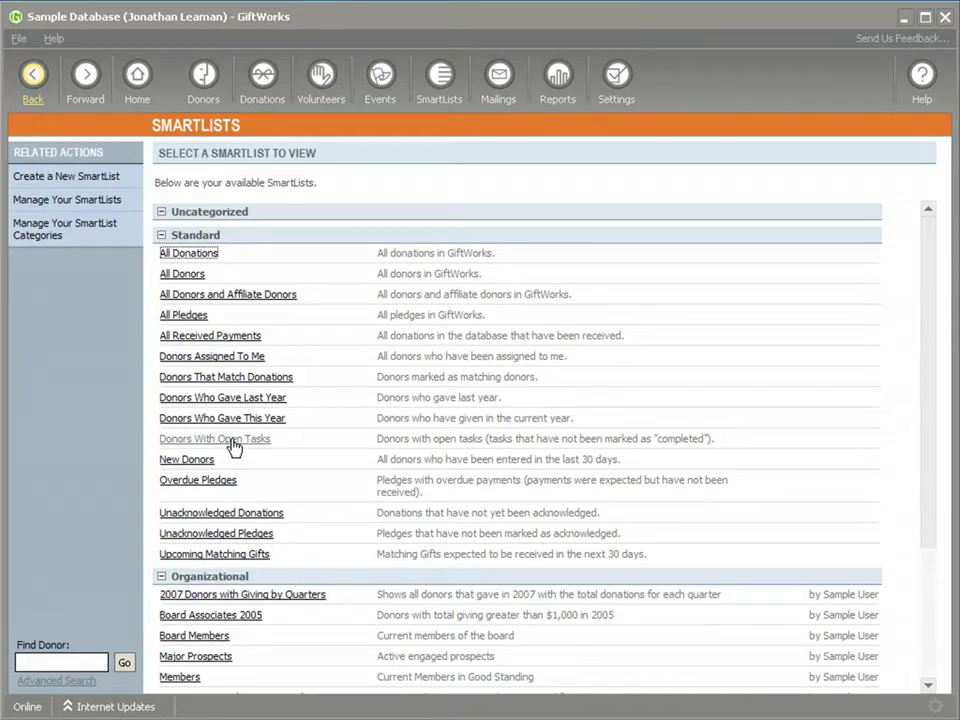
left_click(440, 100)
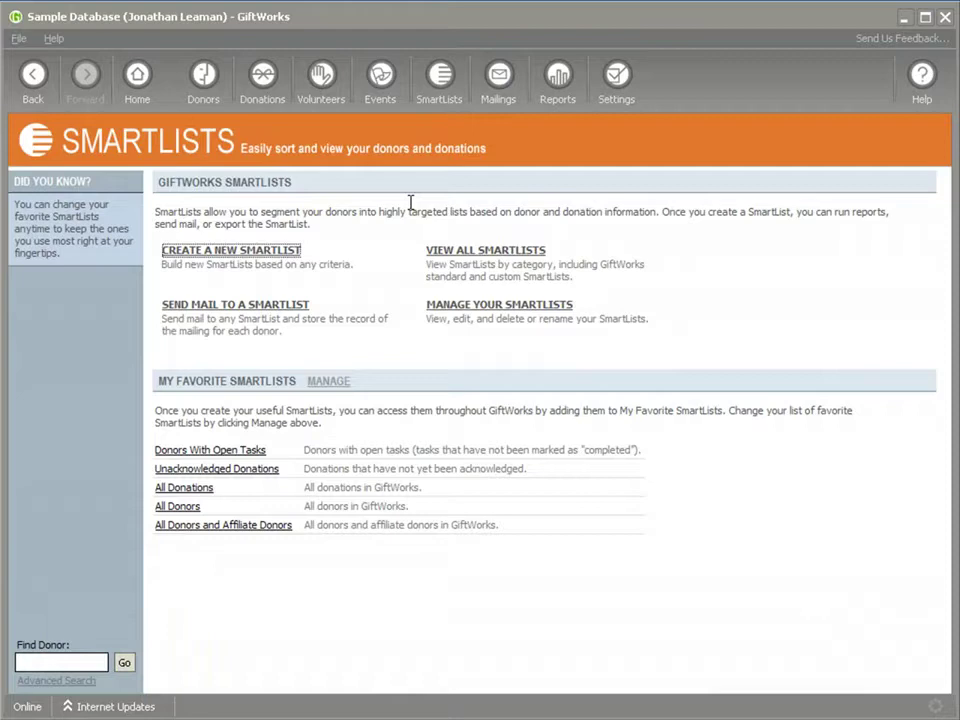
- Open the Newsletter mailing list's Donors tab, toggling Peralta House Antiques off and back on
left_click(498, 90)
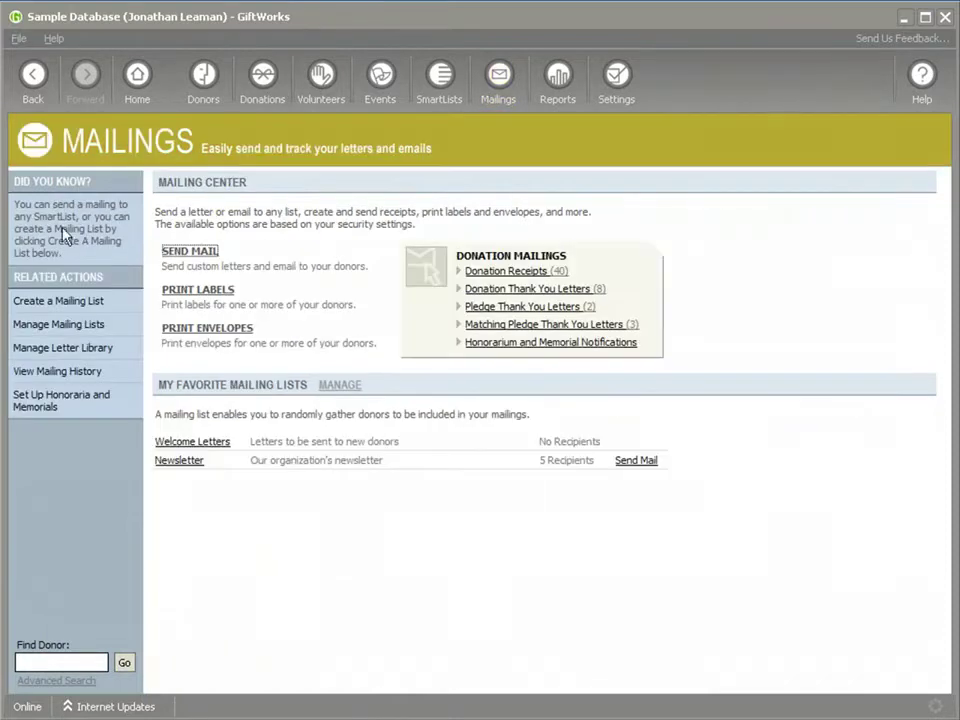
left_click(60, 324)
left_click(200, 286)
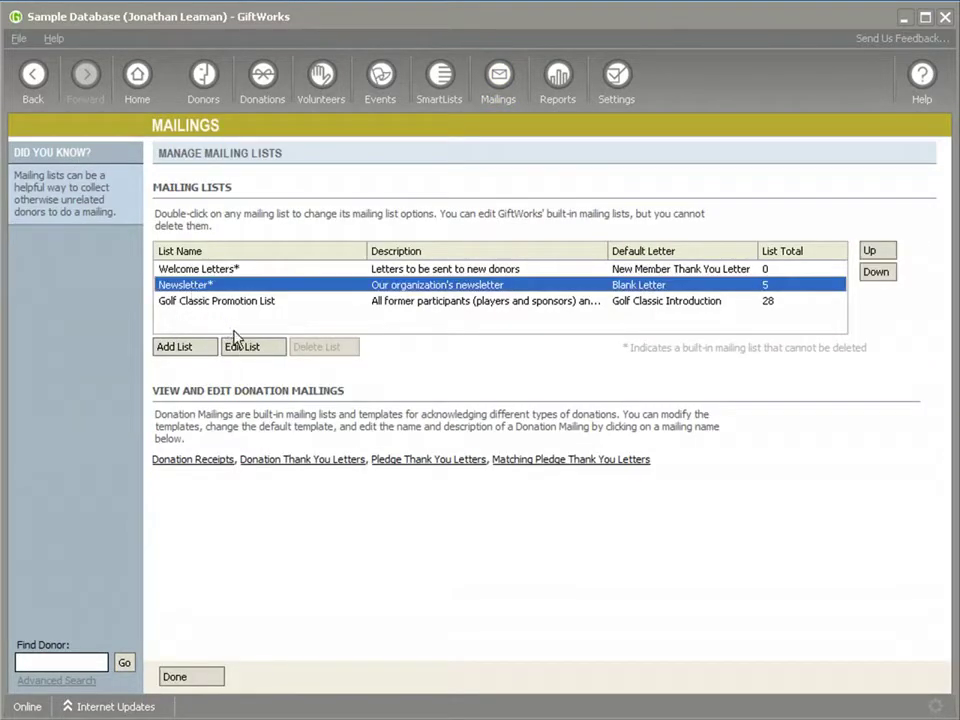
left_click(253, 349)
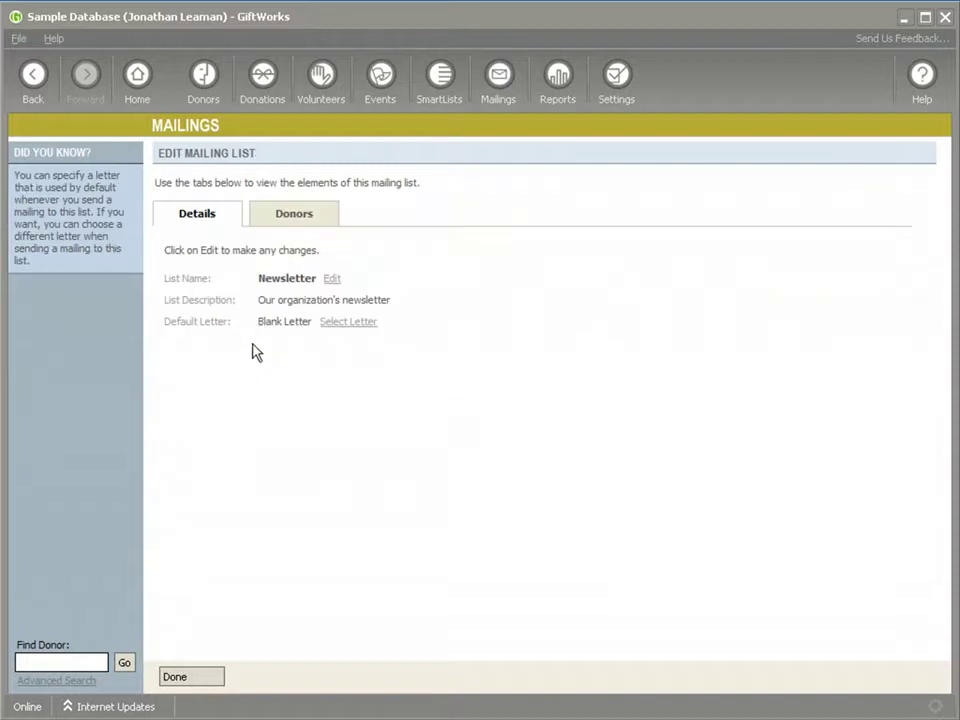
left_click(295, 215)
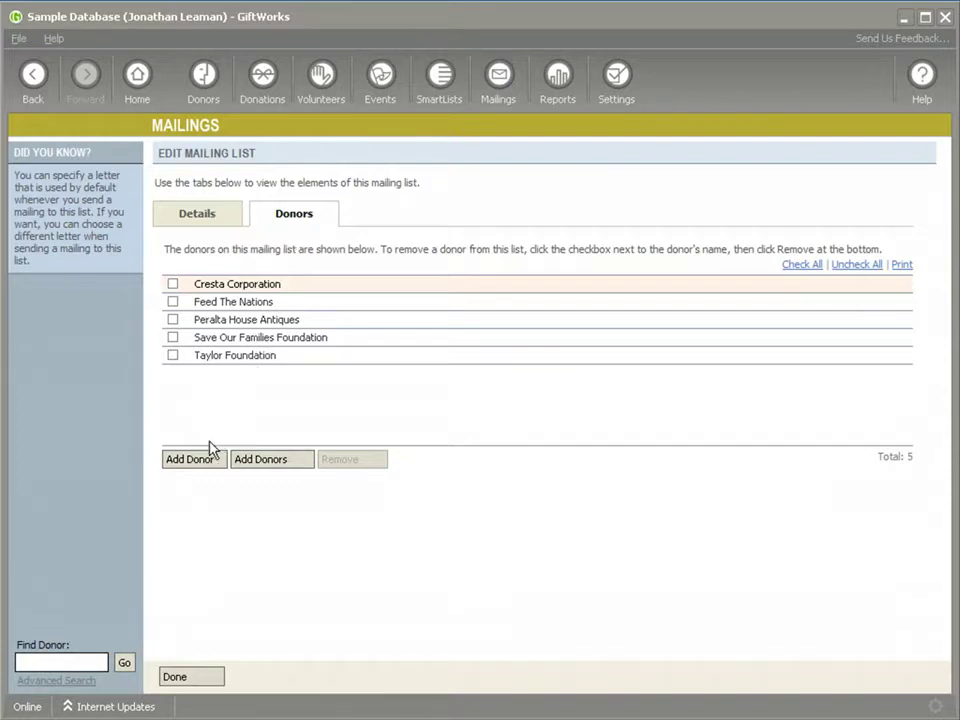
left_click(172, 319)
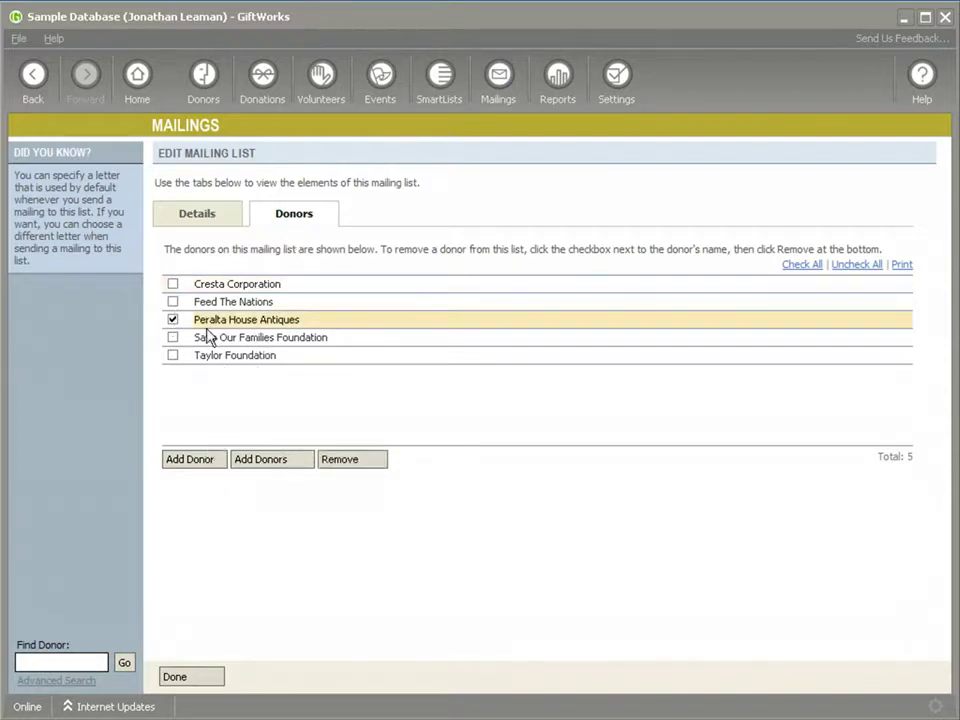
left_click(172, 319)
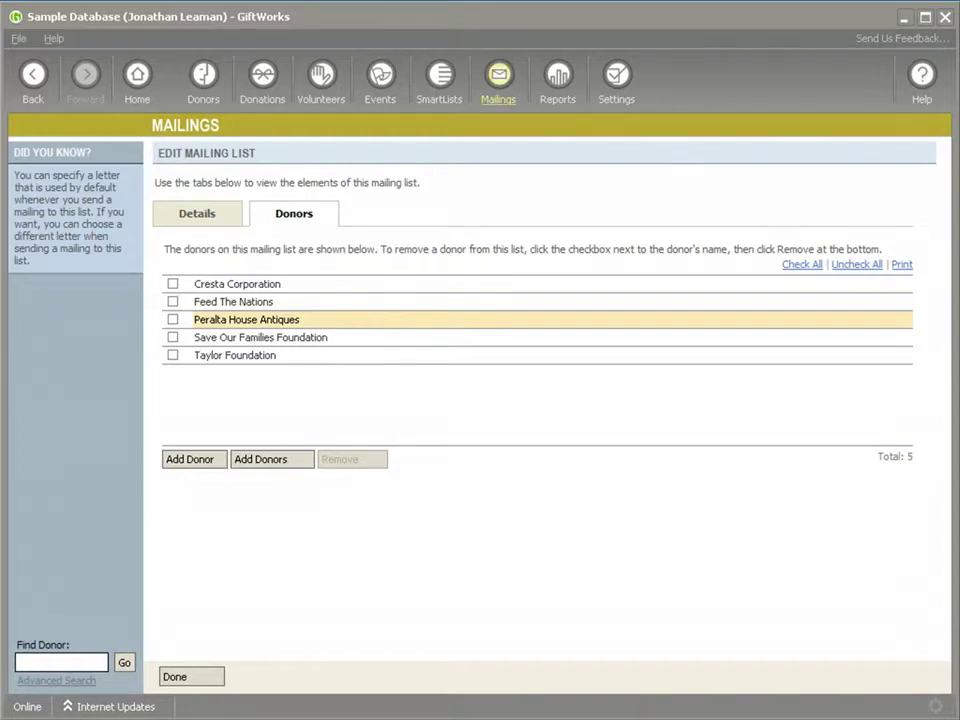
- Return to the SmartLists overview and begin a new SmartList
left_click(437, 86)
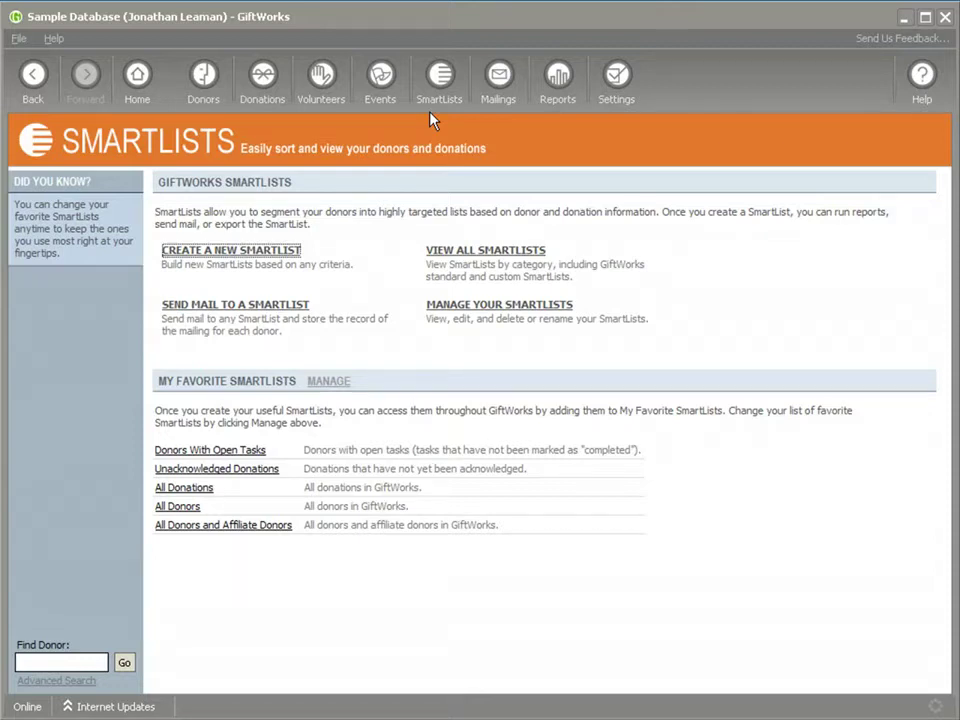
left_click(214, 252)
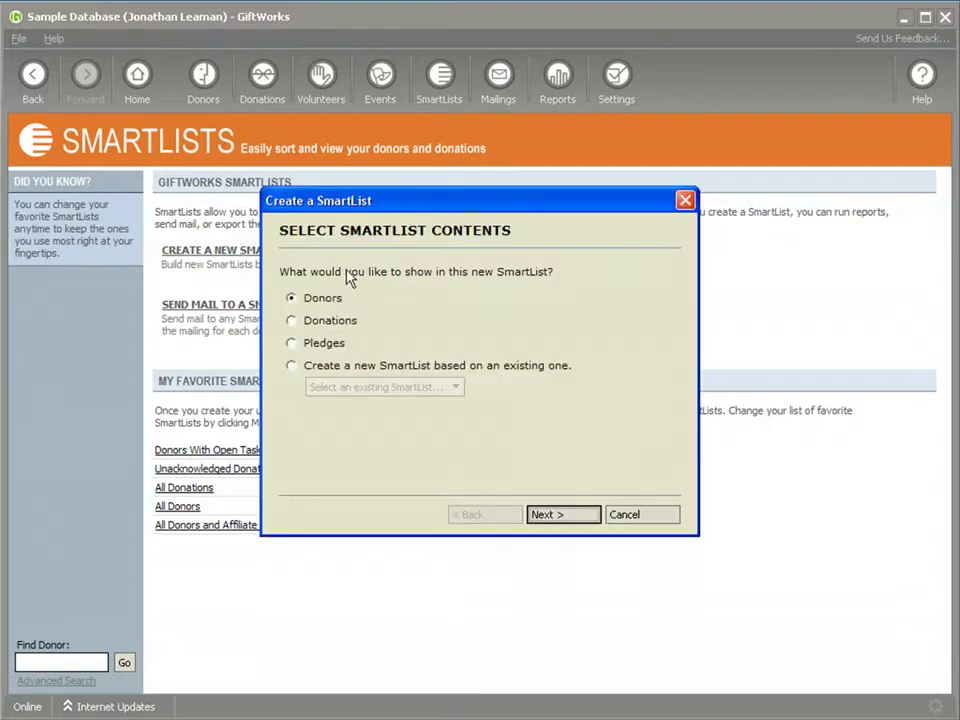
- Keep the new SmartList set to Donors and advance to the Add List Criteria step
left_click(318, 330)
left_click(308, 300)
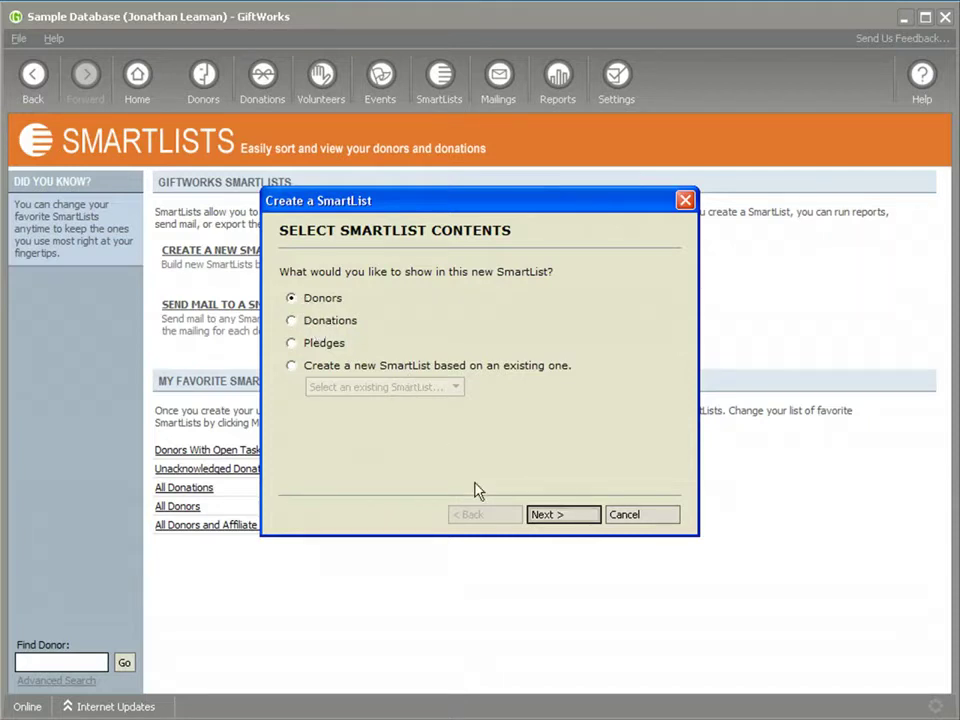
left_click(557, 519)
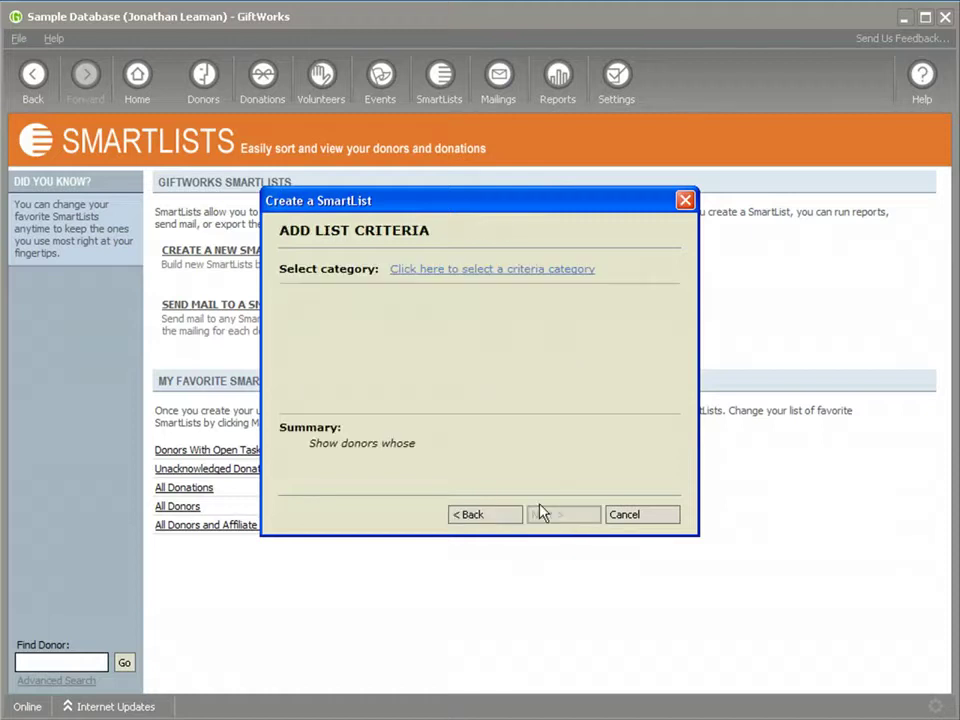
- Add a Contact Info > Partial ZIP/Postal Code criterion matching '1*', giving 9 donors
left_click(452, 279)
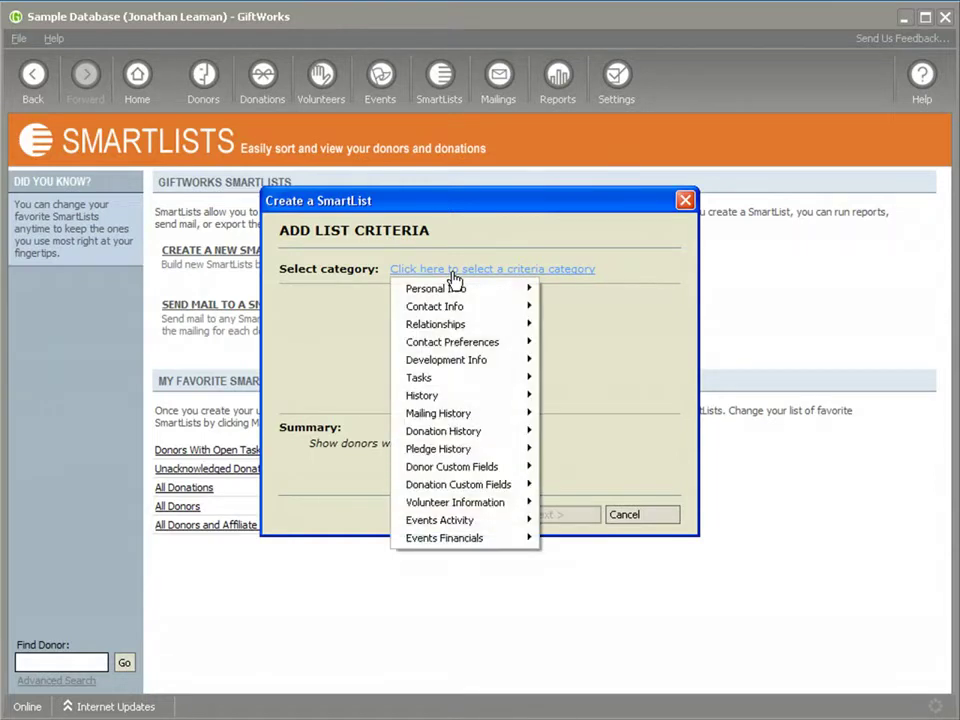
mouse_move(455, 290)
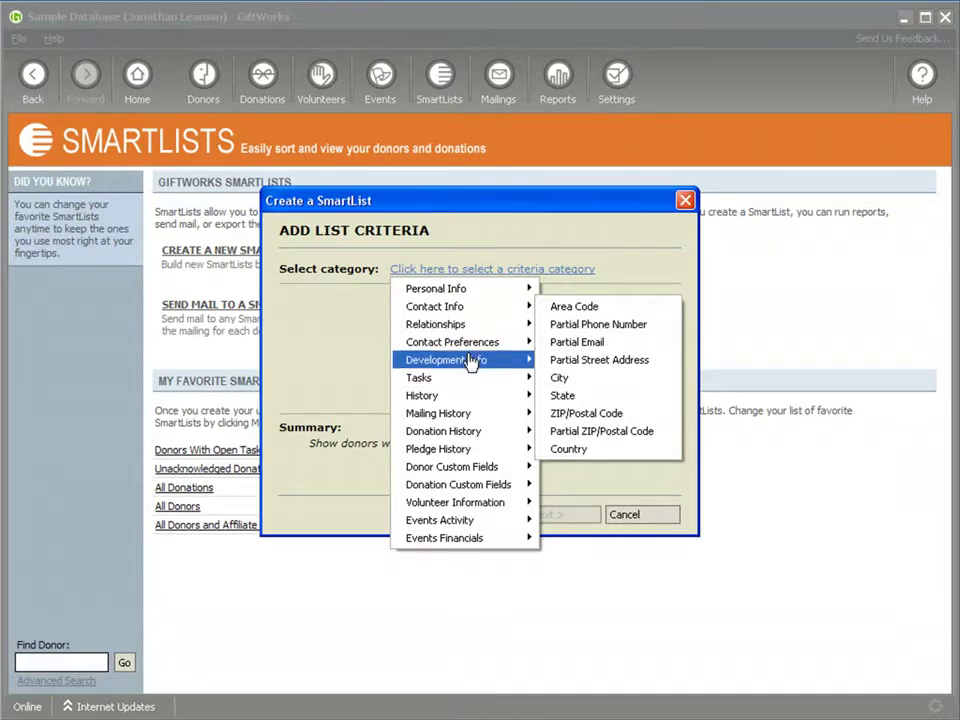
mouse_move(464, 433)
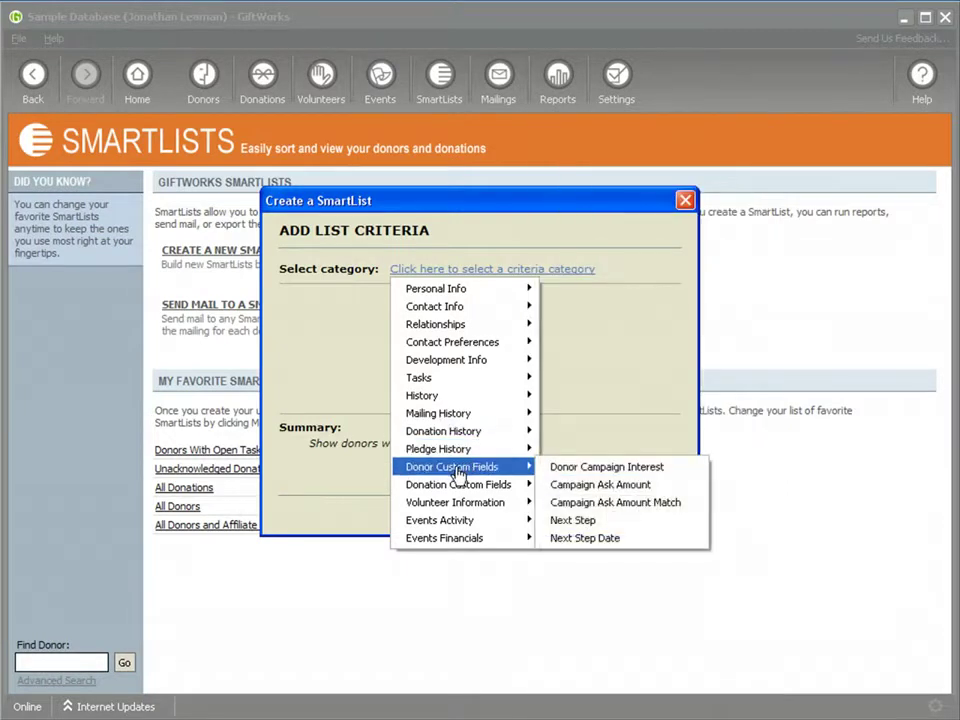
mouse_move(457, 494)
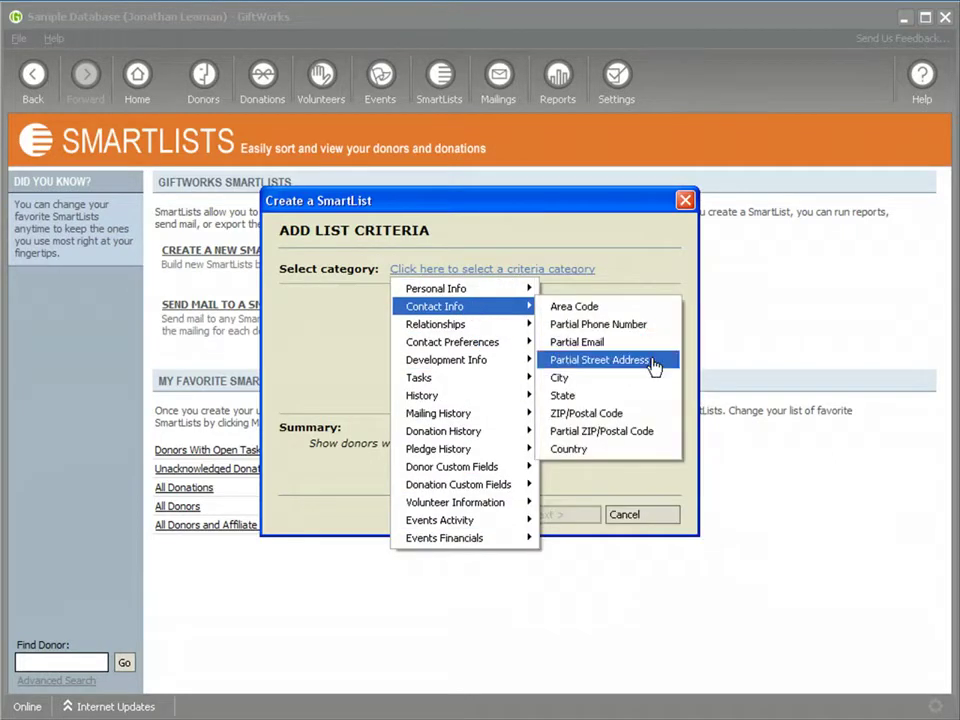
left_click(617, 431)
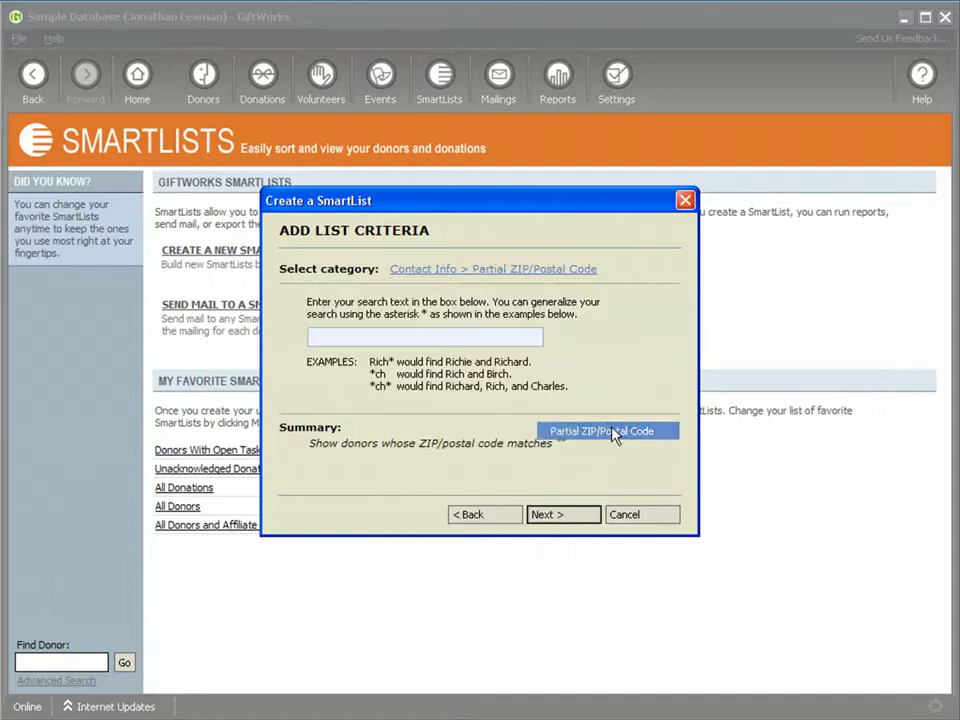
left_click(397, 341)
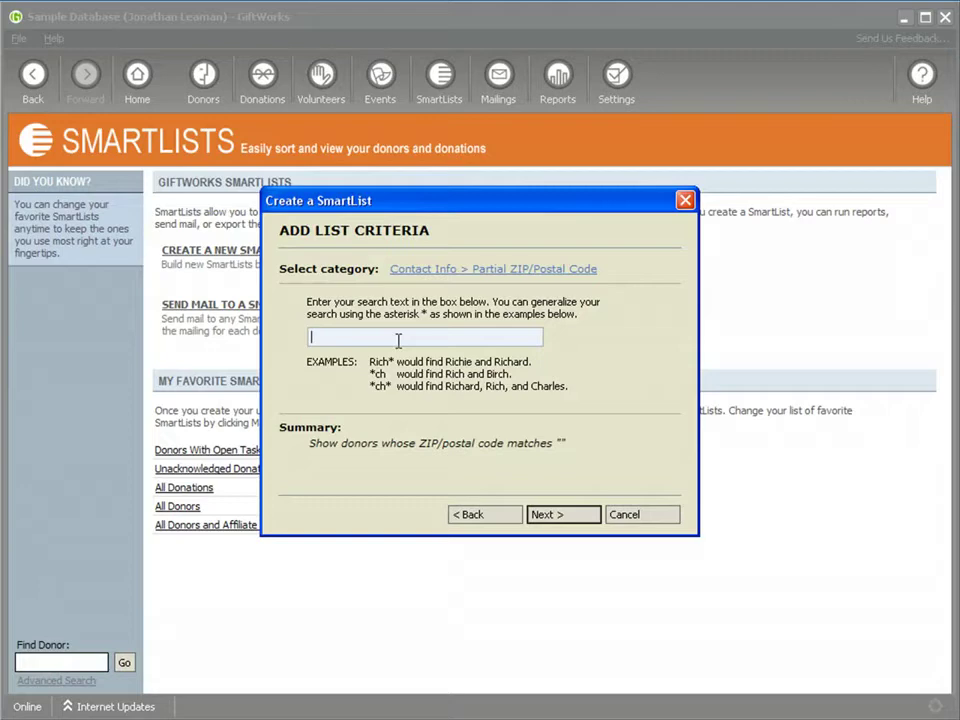
type("1*")
left_click(566, 516)
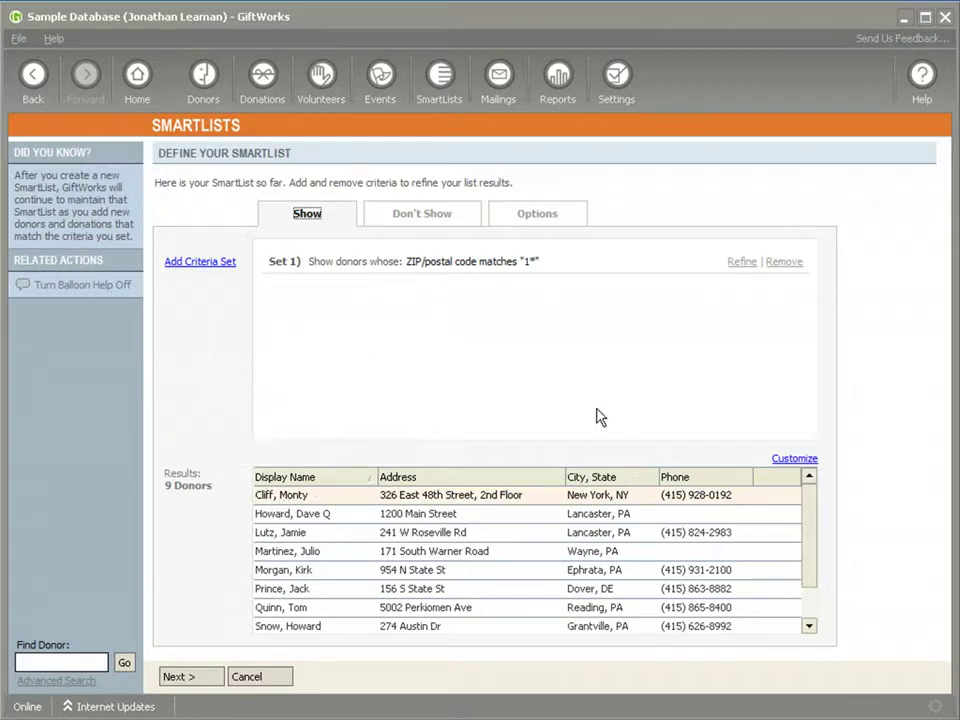
- Change the result columns: hide Address and City, State, and add ZIP/Postal Code
left_click(783, 459)
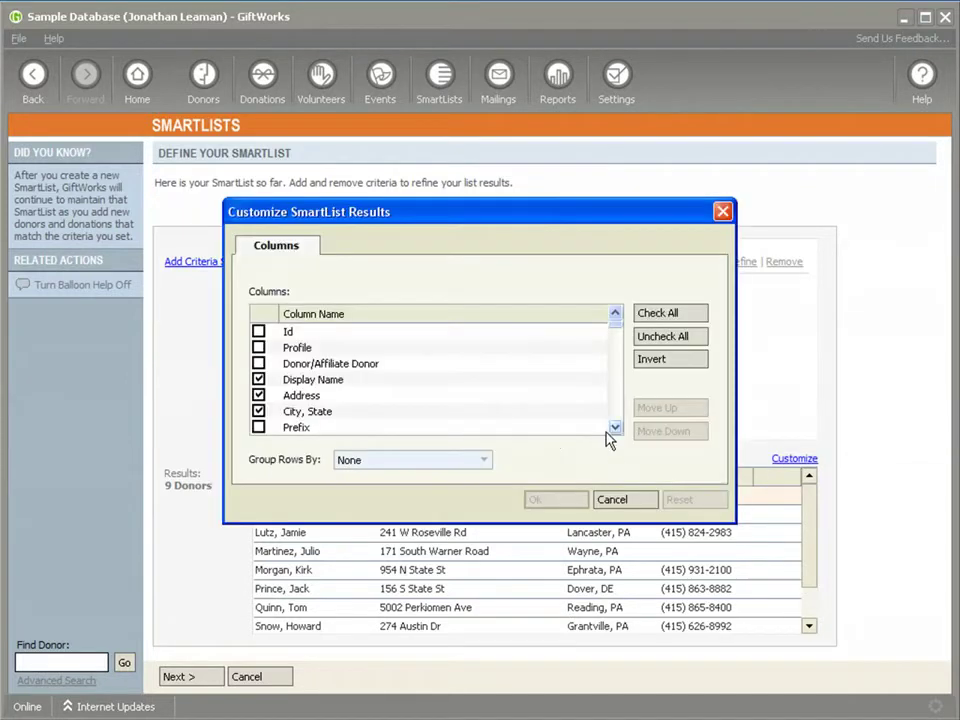
left_click(258, 395)
left_click(258, 411)
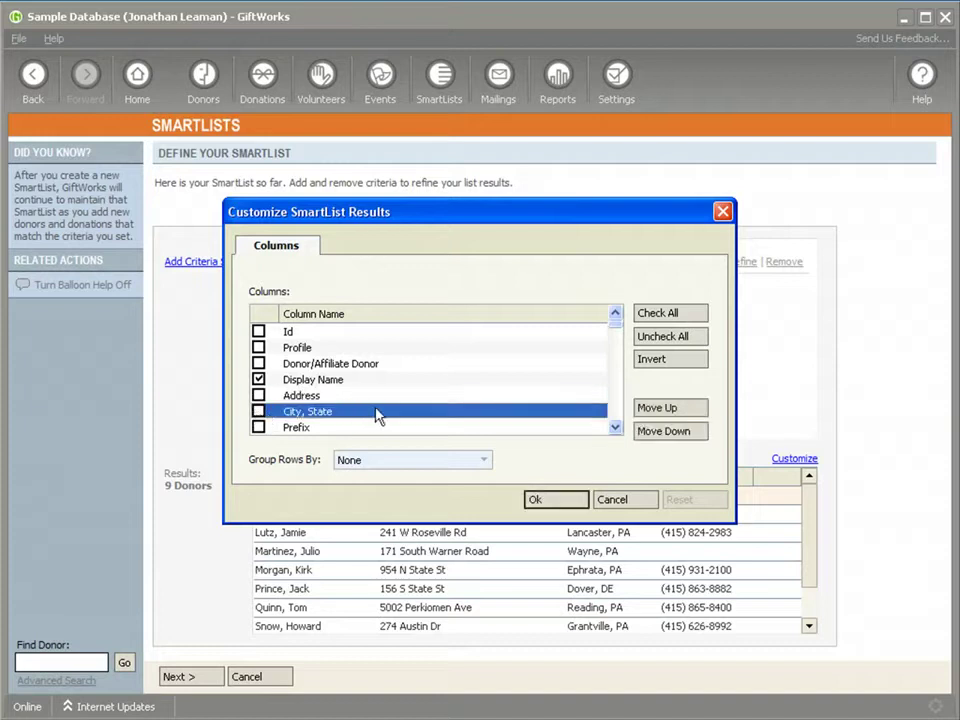
scroll(376, 412, "down", 4)
scroll(373, 409, "down", 3)
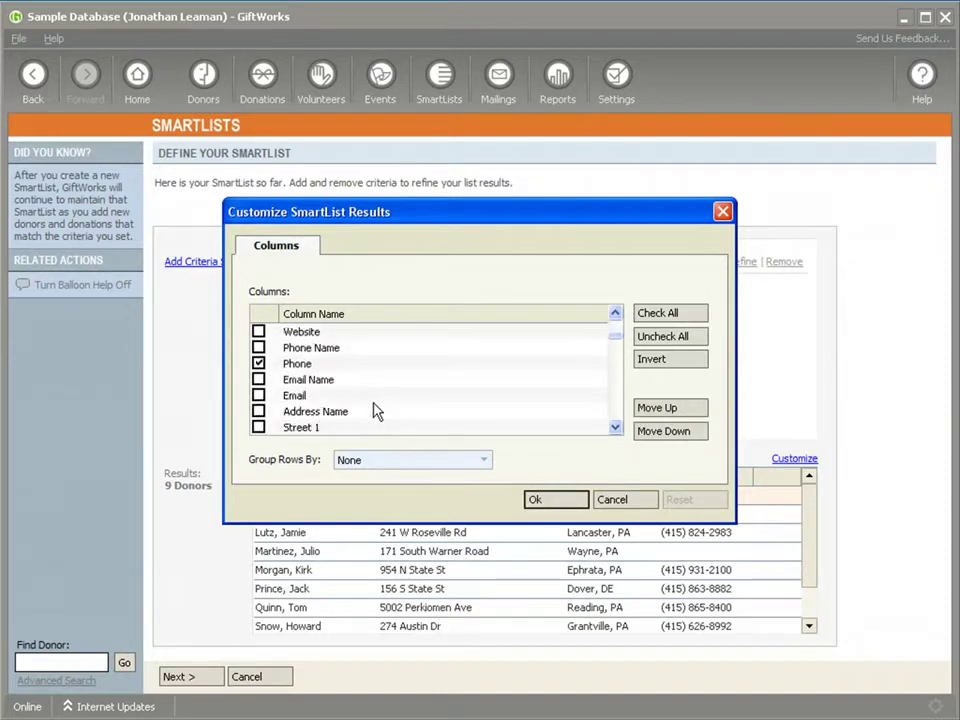
scroll(298, 381, "down", 2)
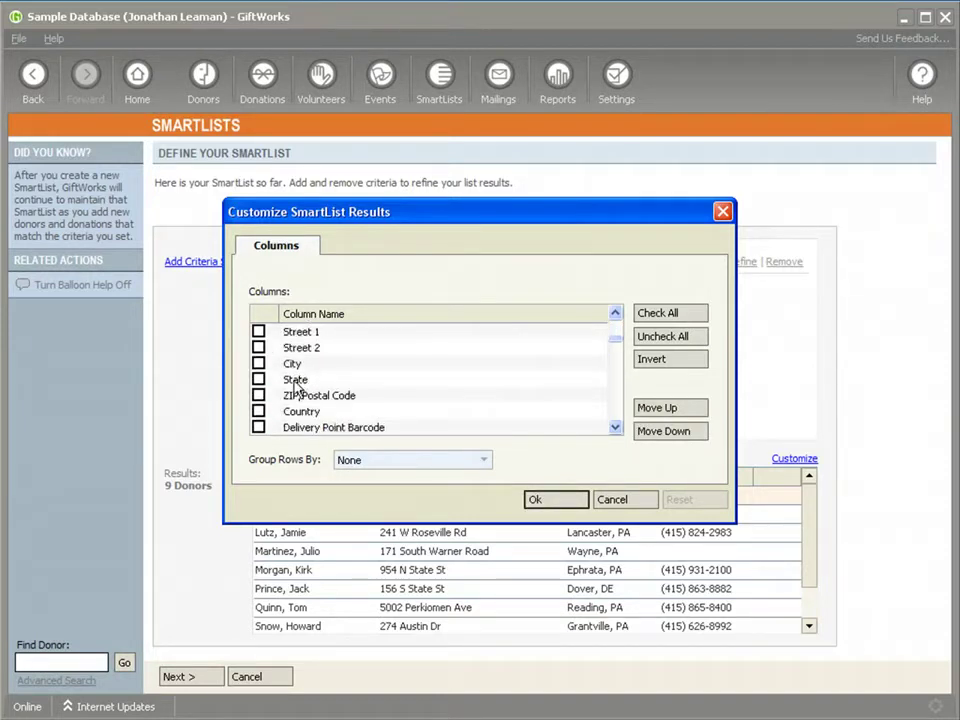
left_click(258, 395)
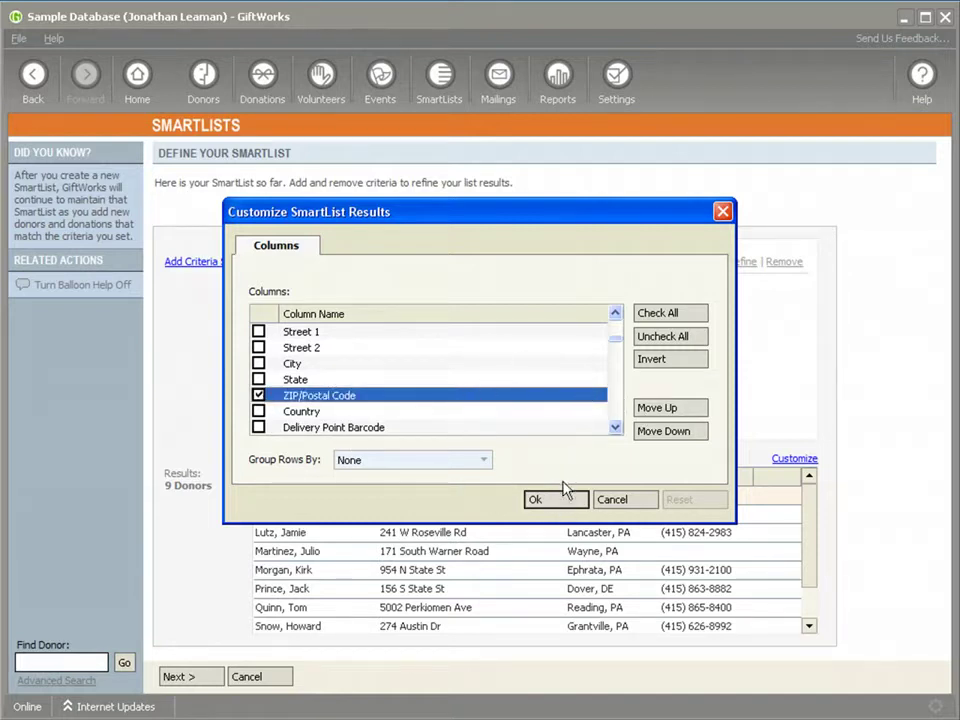
left_click(542, 503)
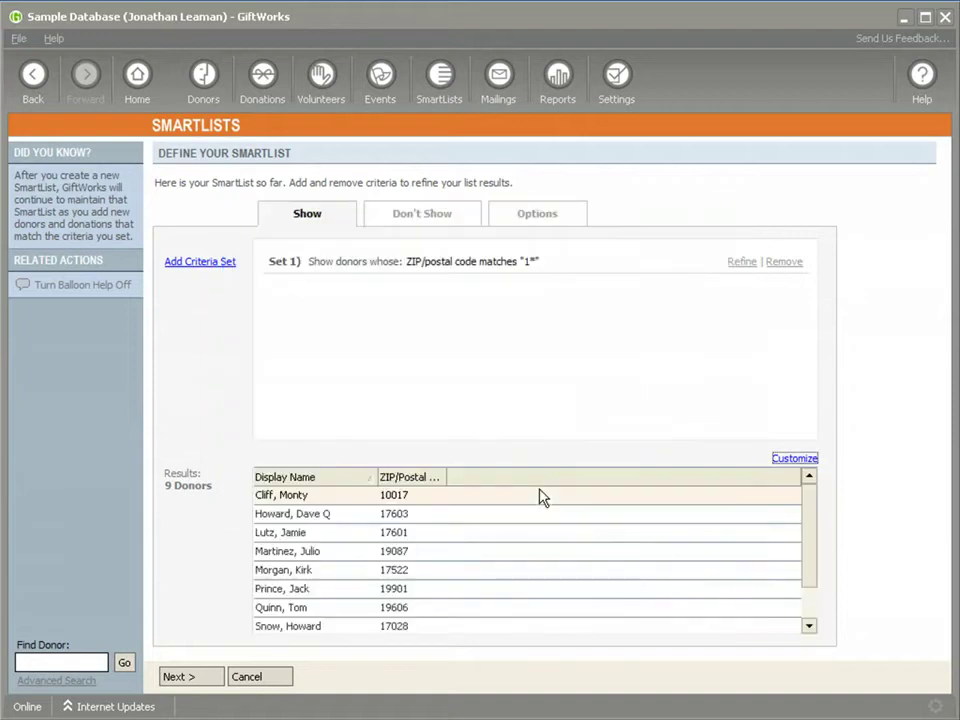
- Widen the ZIP/Postal Code column and sort donors by Display Name, descending
left_click_drag(443, 473, 567, 477)
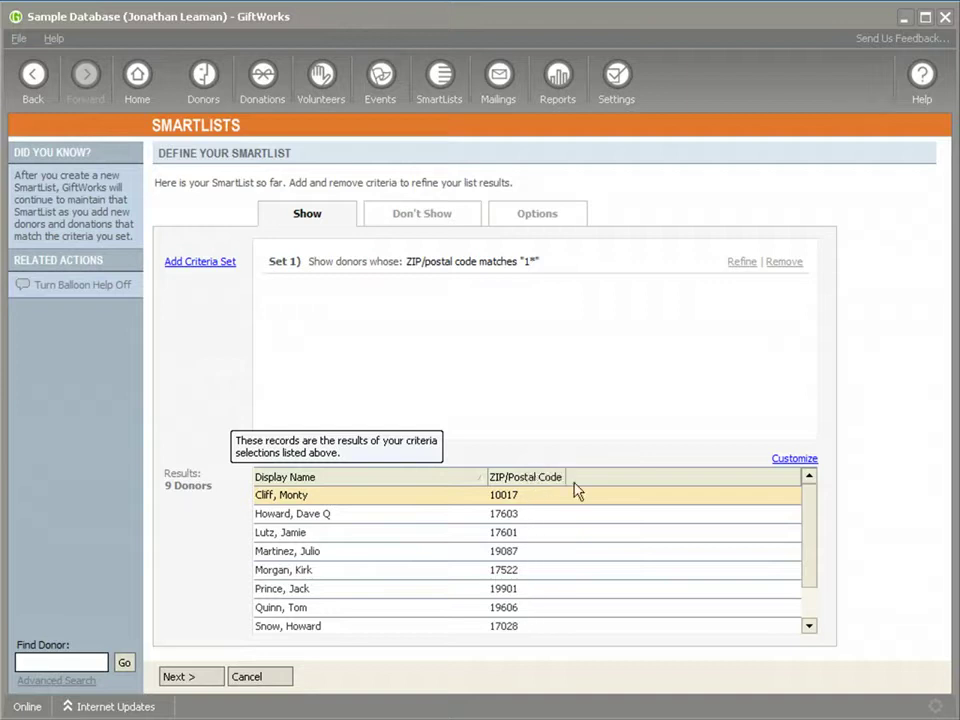
left_click(480, 478)
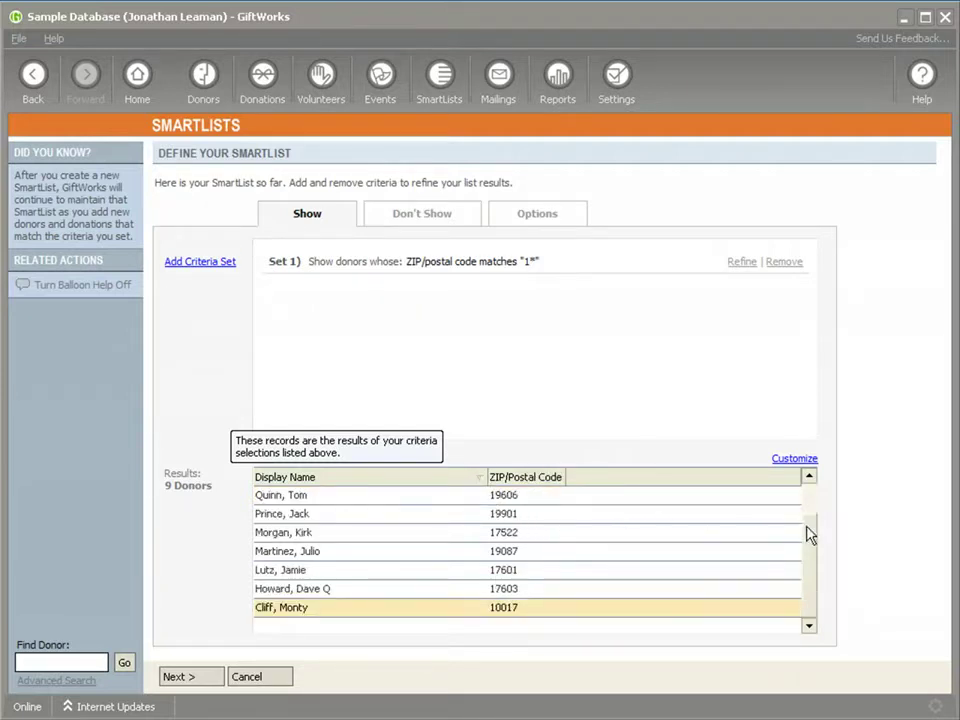
left_click_drag(806, 536, 810, 499)
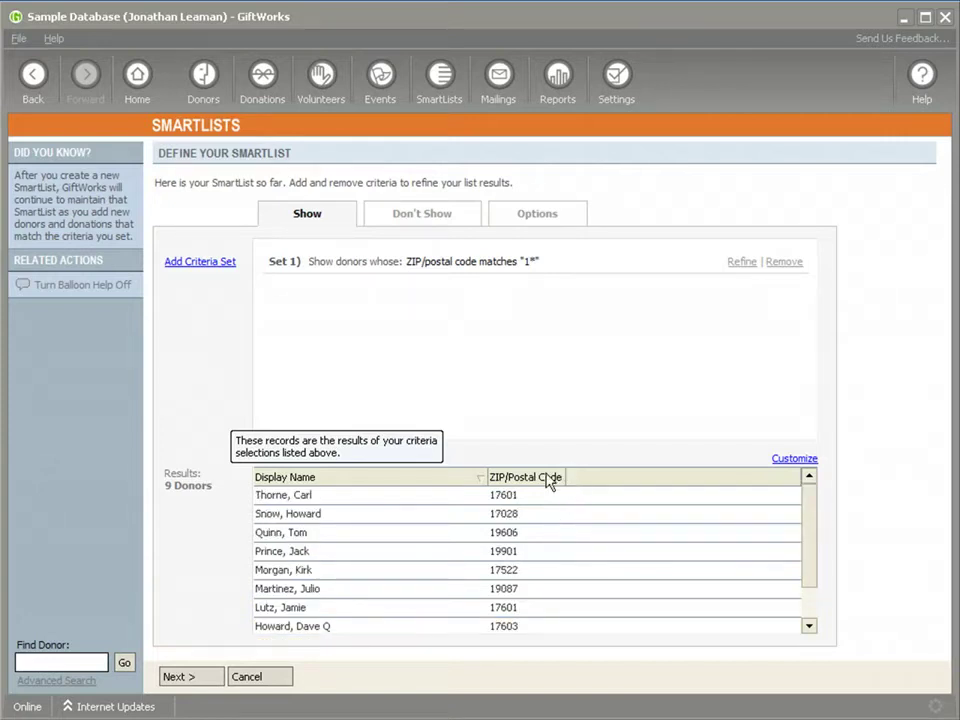
left_click(197, 263)
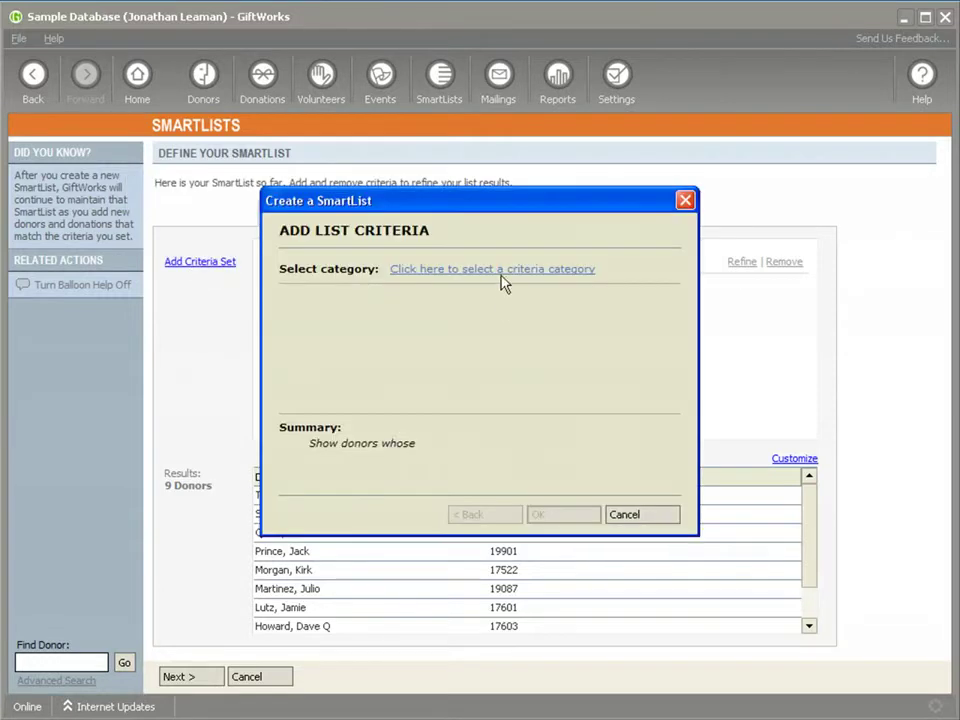
- Add a second Partial ZIP/Postal Code criteria set matching '0*', bringing results to 10 donors
left_click(494, 272)
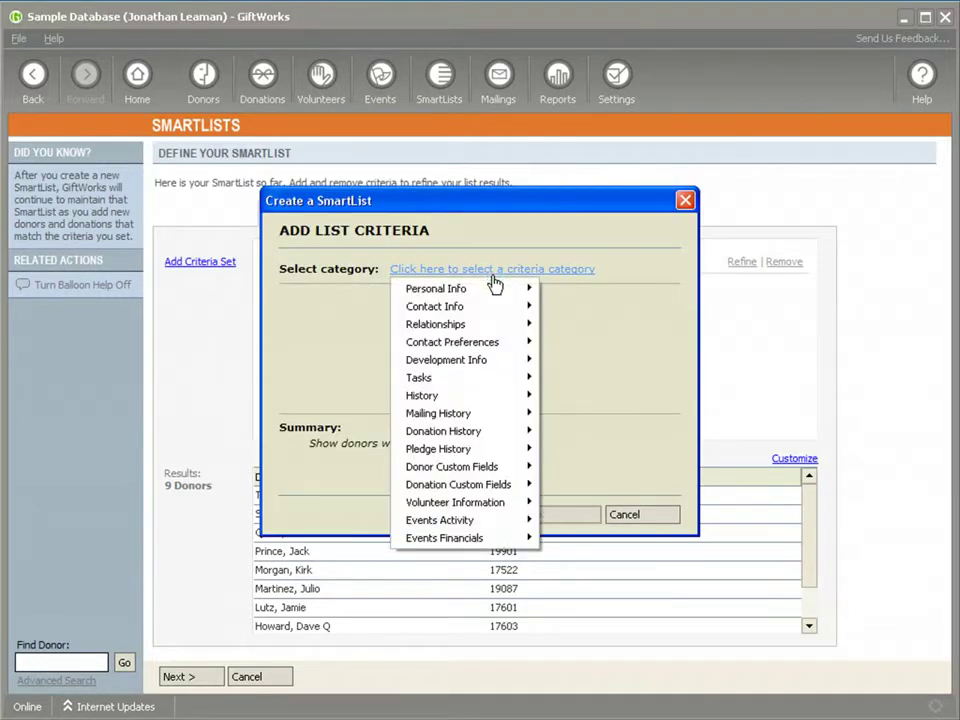
mouse_move(499, 306)
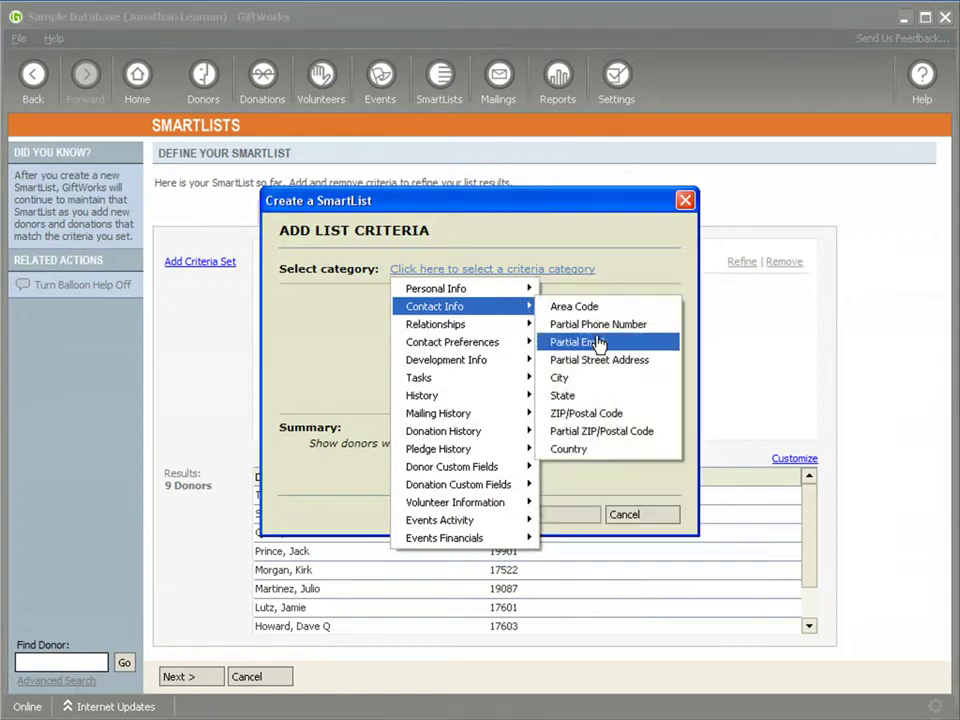
left_click(587, 433)
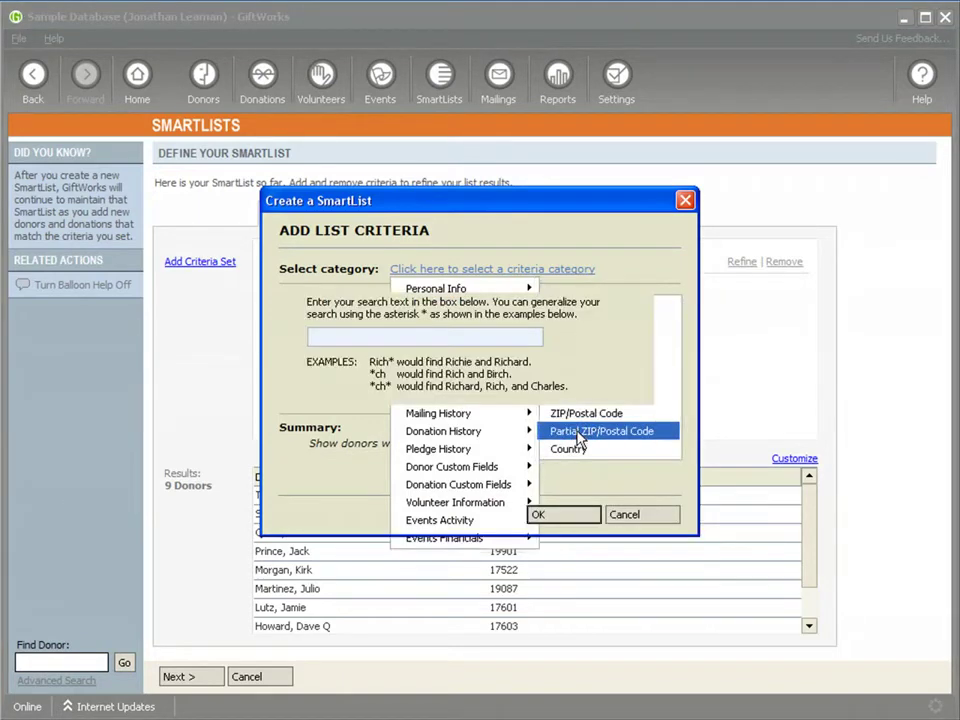
type("0*")
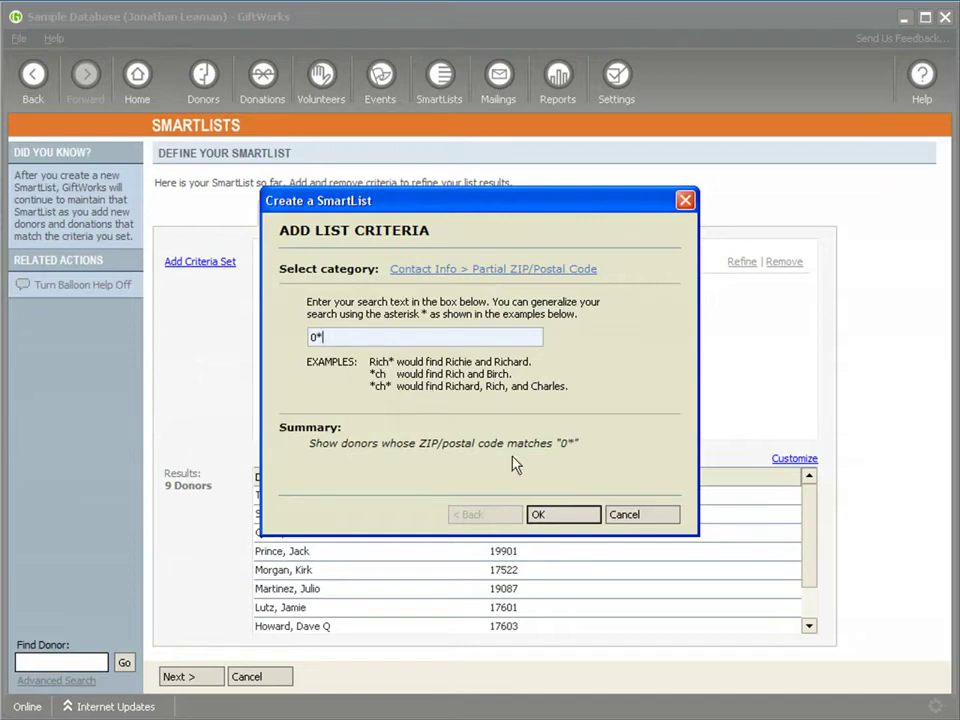
left_click(561, 520)
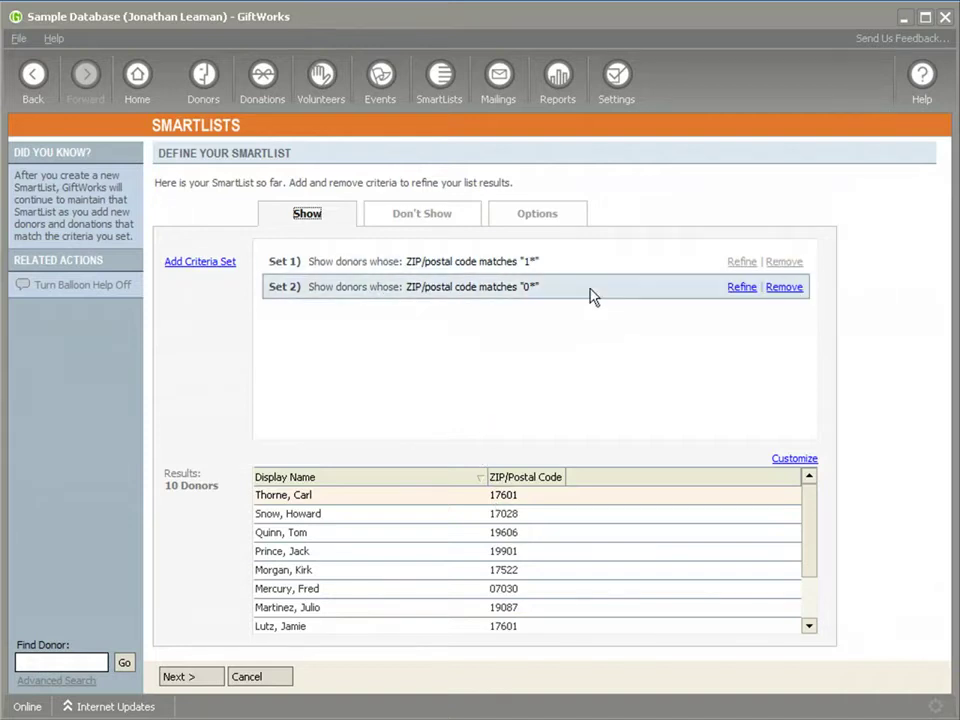
left_click(202, 264)
left_click(454, 270)
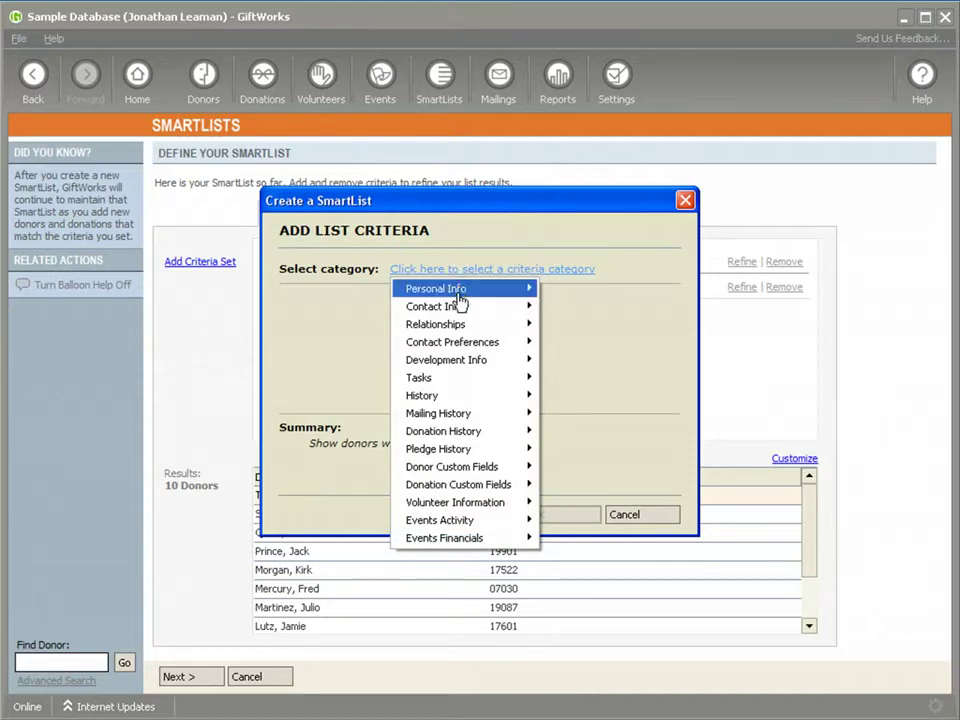
mouse_move(454, 306)
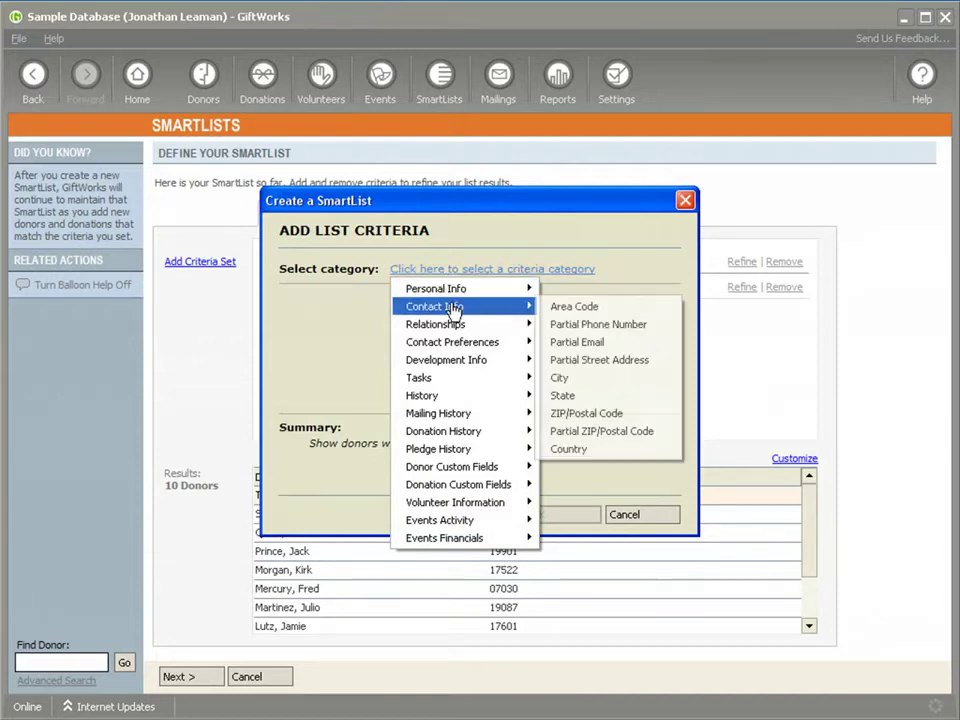
left_click(574, 414)
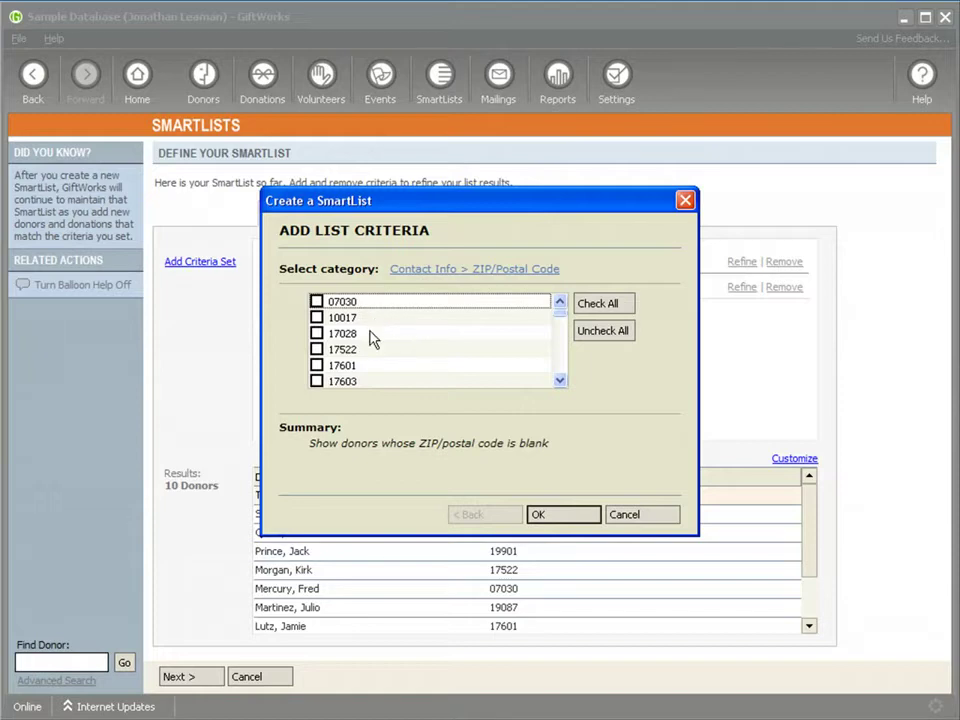
left_click(322, 350)
left_click(316, 333)
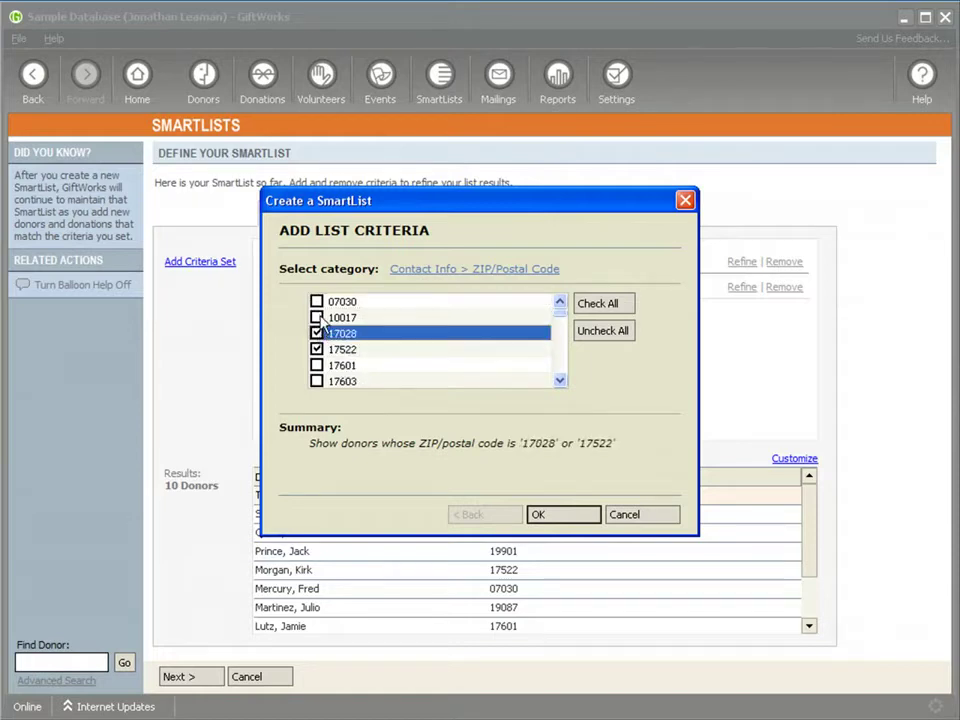
left_click(316, 317)
left_click(316, 333)
left_click(316, 349)
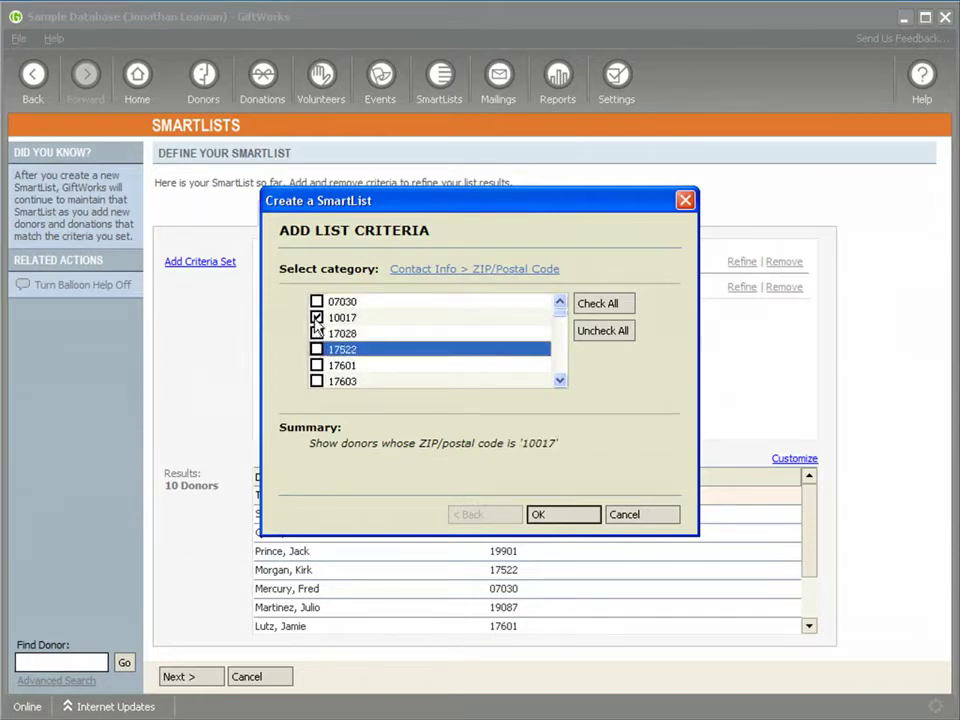
left_click(316, 317)
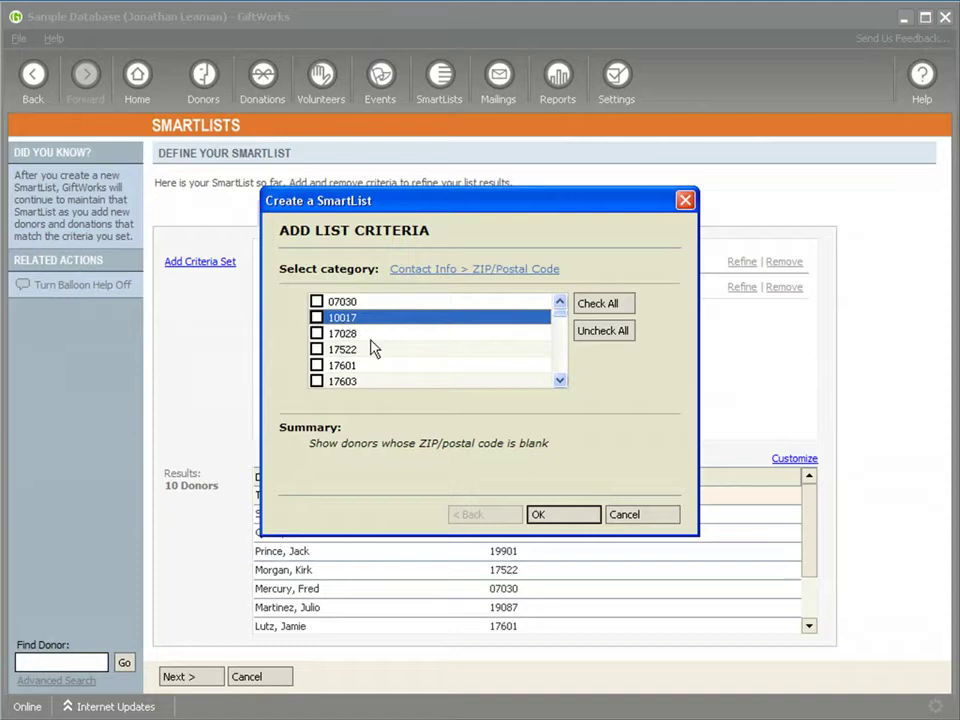
left_click(623, 517)
left_click(210, 263)
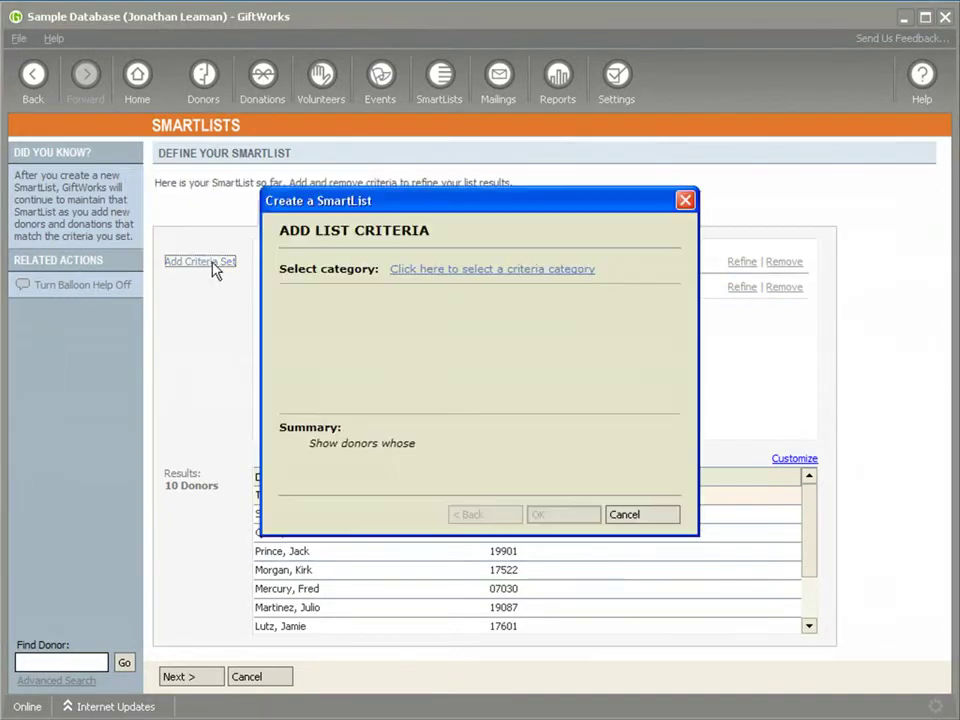
left_click(392, 273)
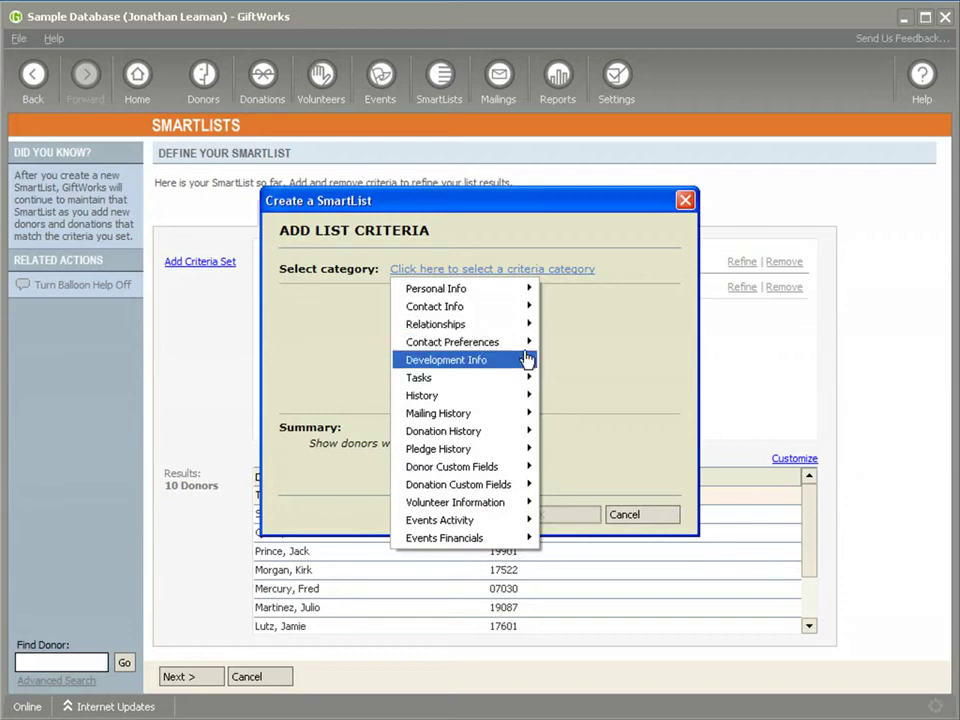
mouse_move(490, 433)
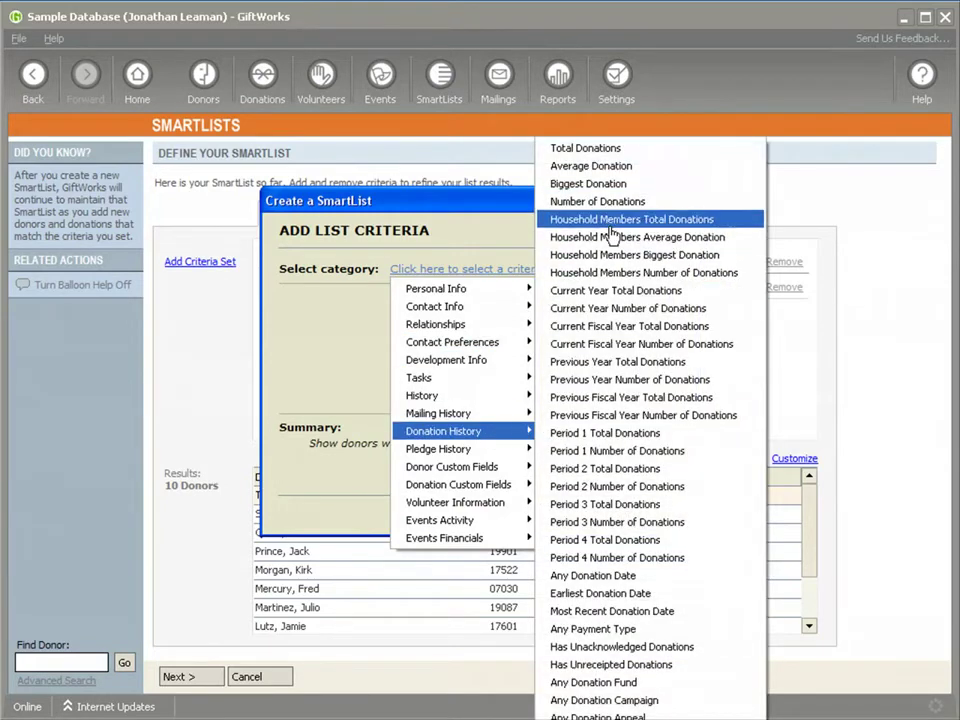
left_click(612, 160)
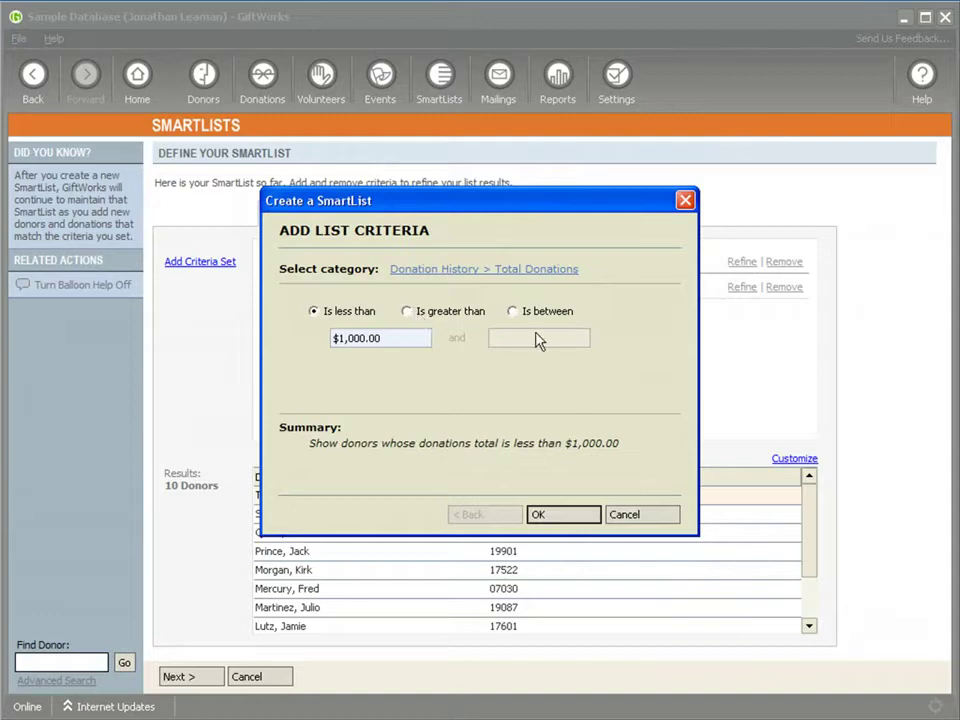
left_click(620, 514)
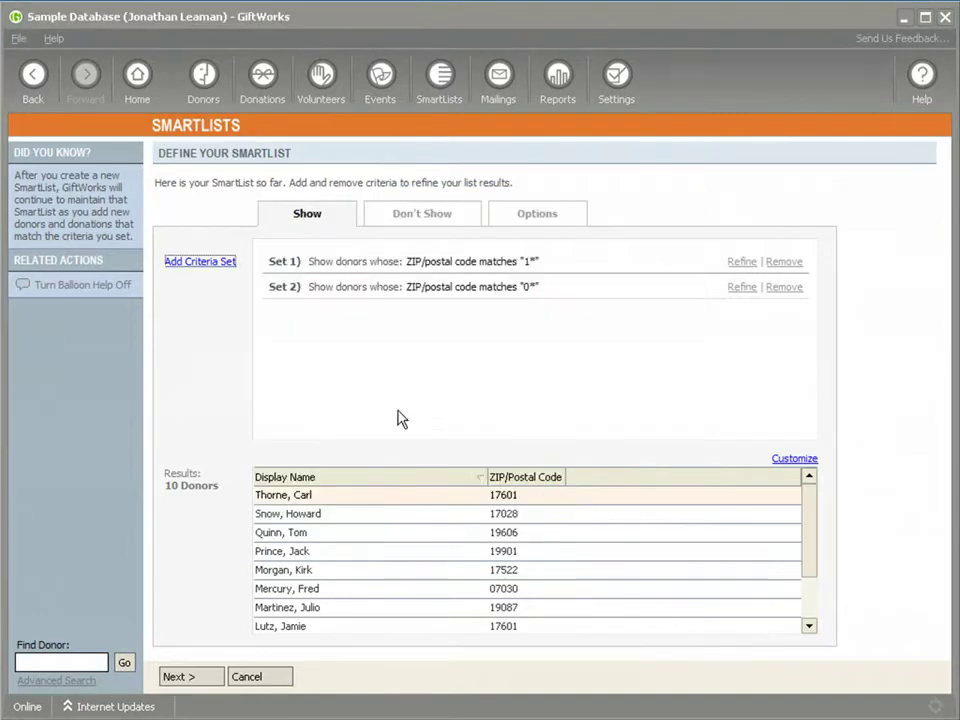
left_click(220, 264)
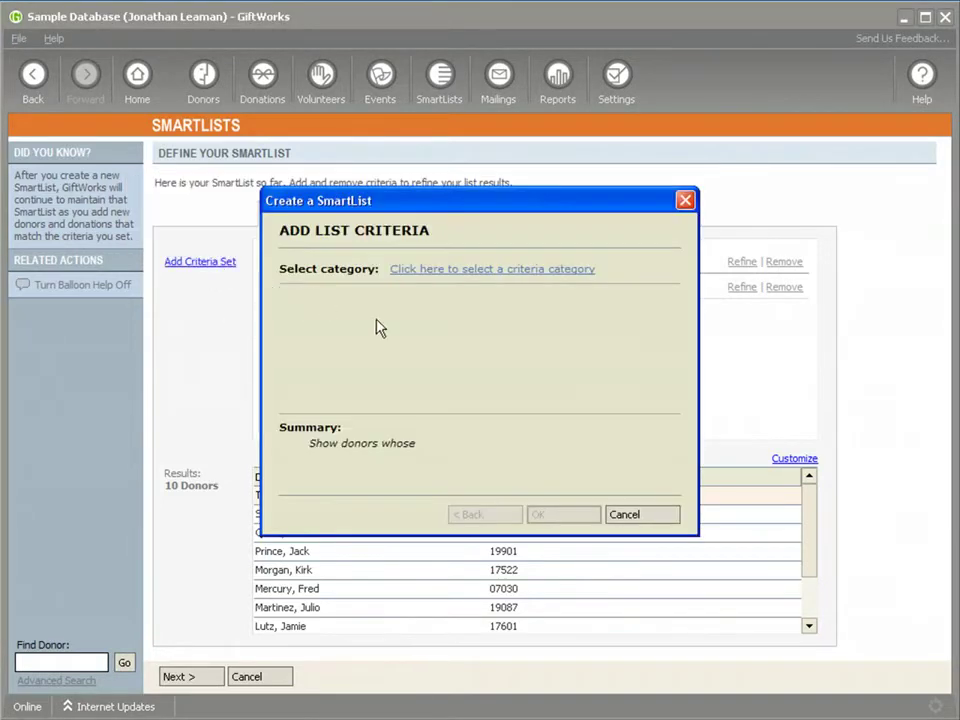
left_click(451, 270)
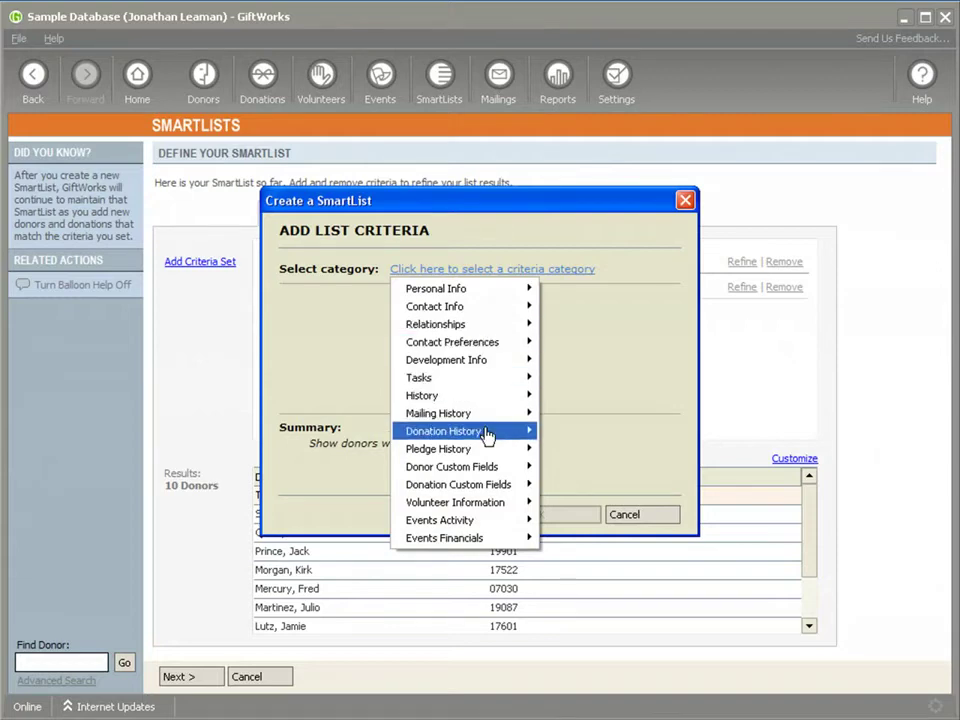
mouse_move(487, 433)
left_click(600, 162)
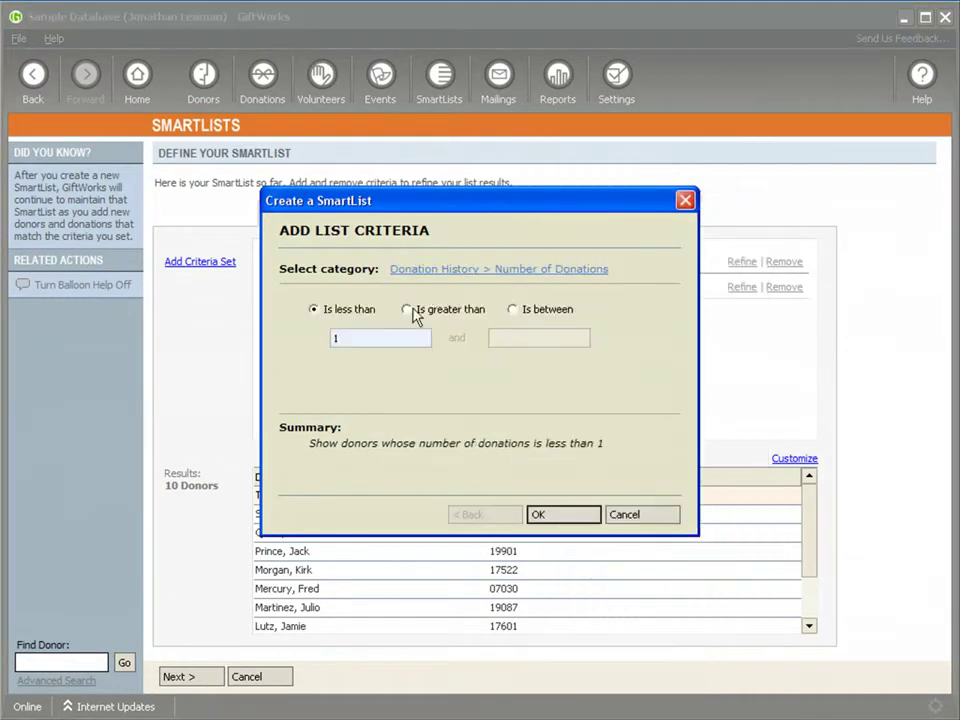
left_click(630, 515)
left_click(218, 262)
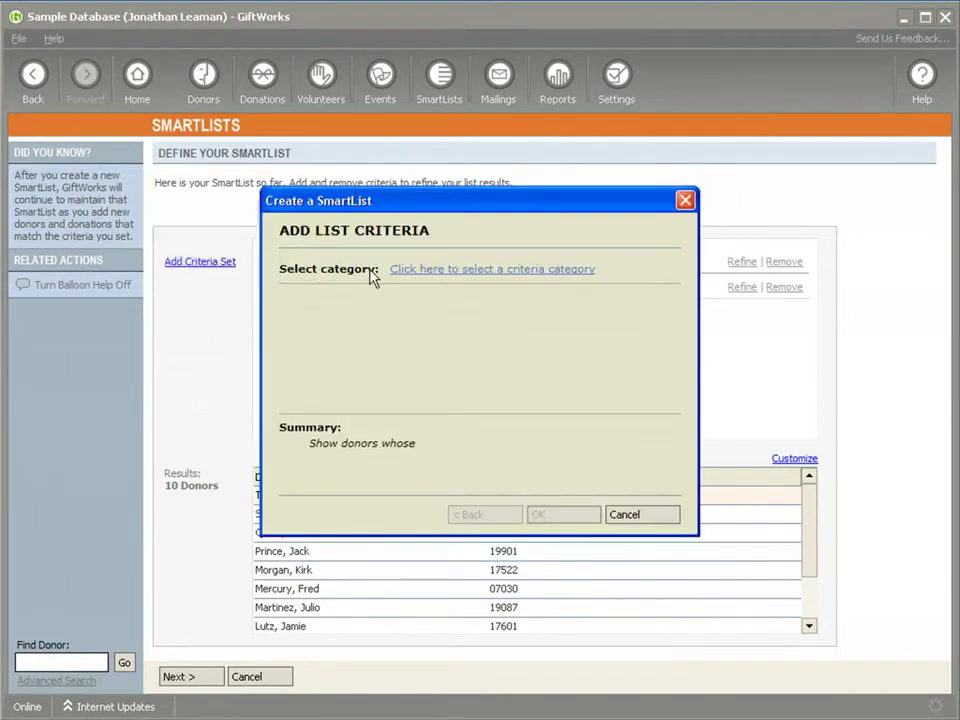
left_click(424, 271)
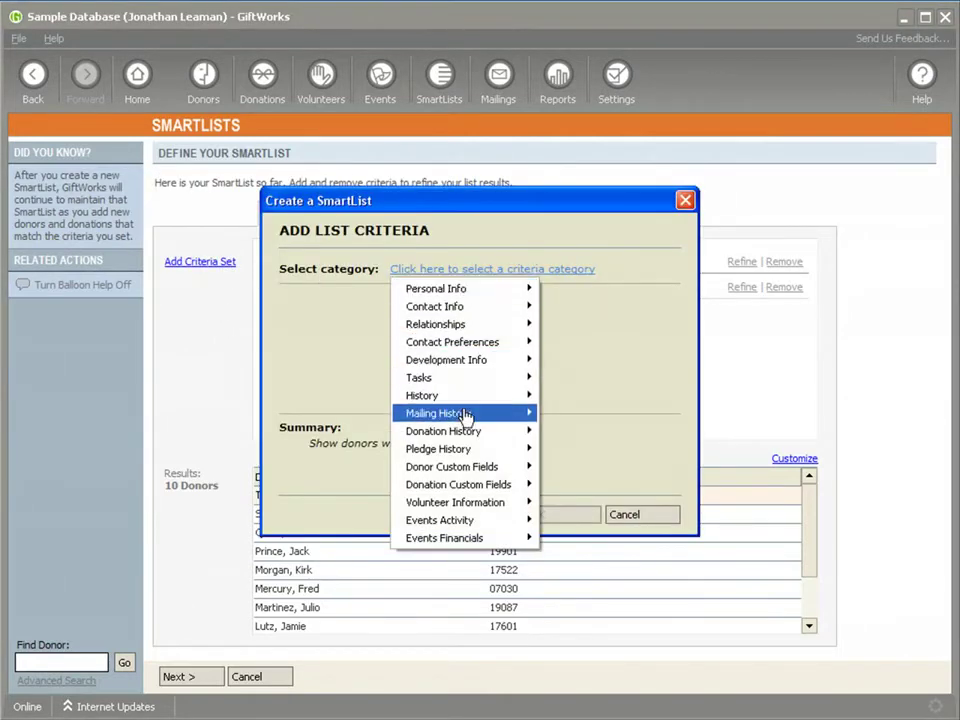
mouse_move(458, 397)
left_click(556, 396)
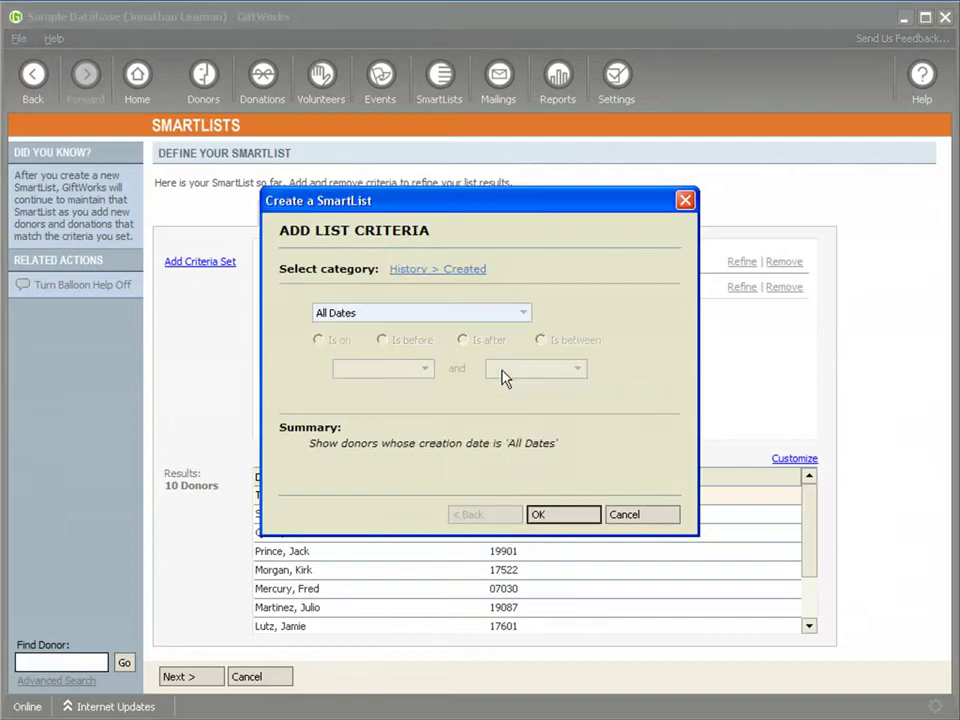
left_click(512, 317)
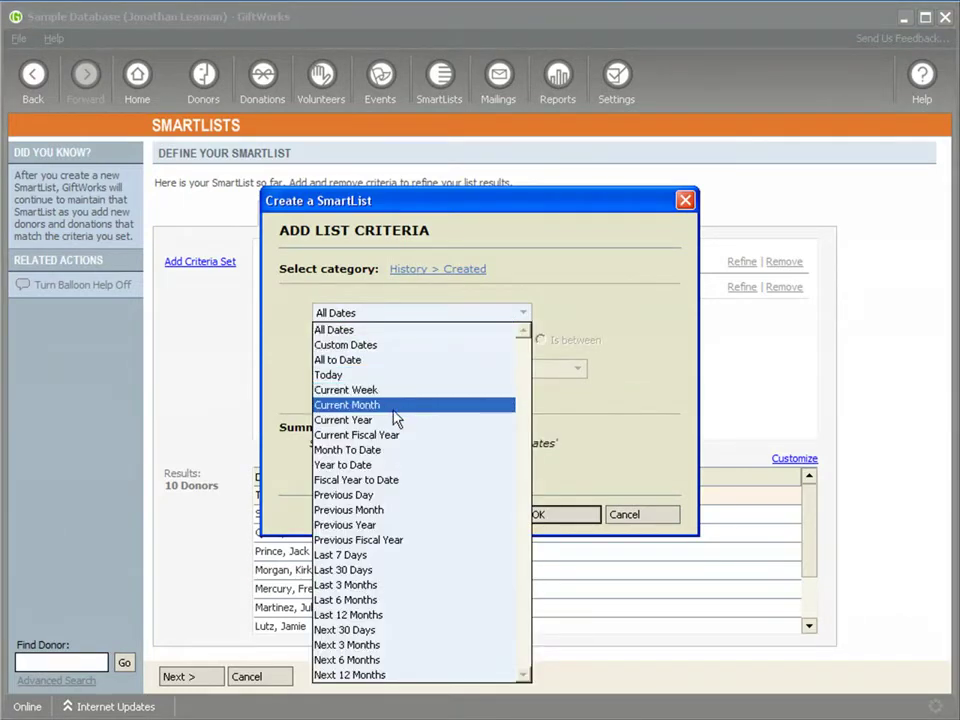
left_click(377, 345)
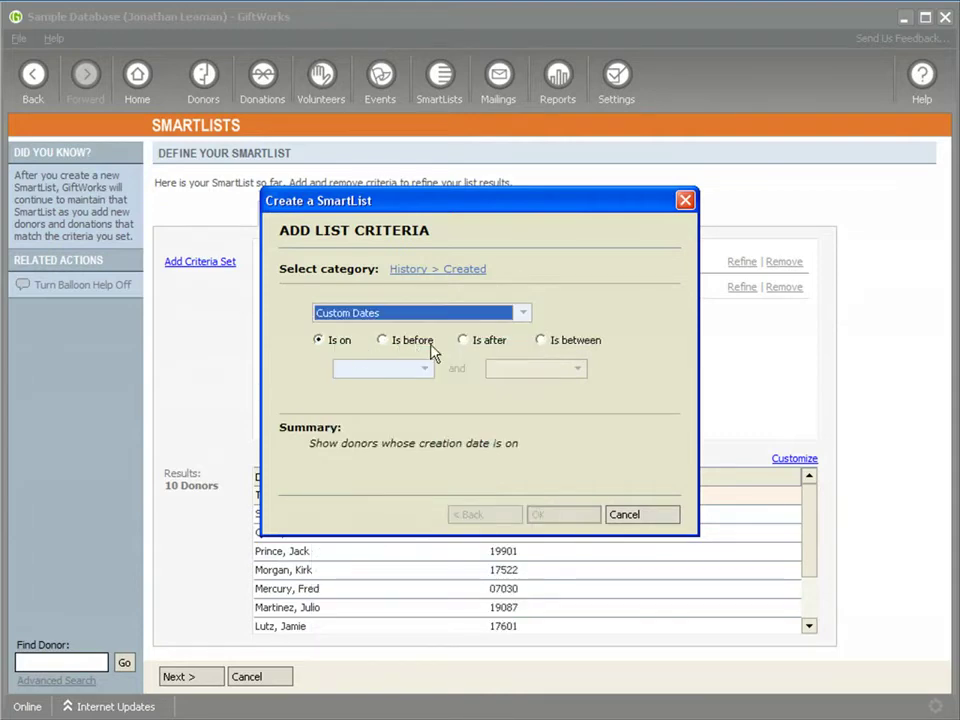
left_click(641, 514)
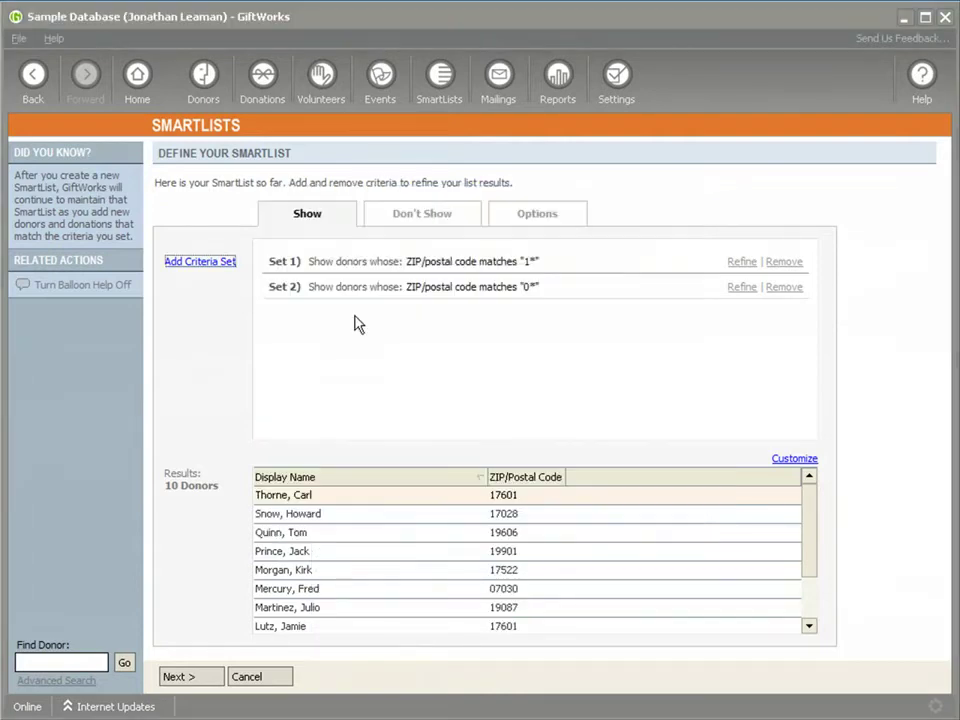
left_click(205, 263)
left_click(404, 270)
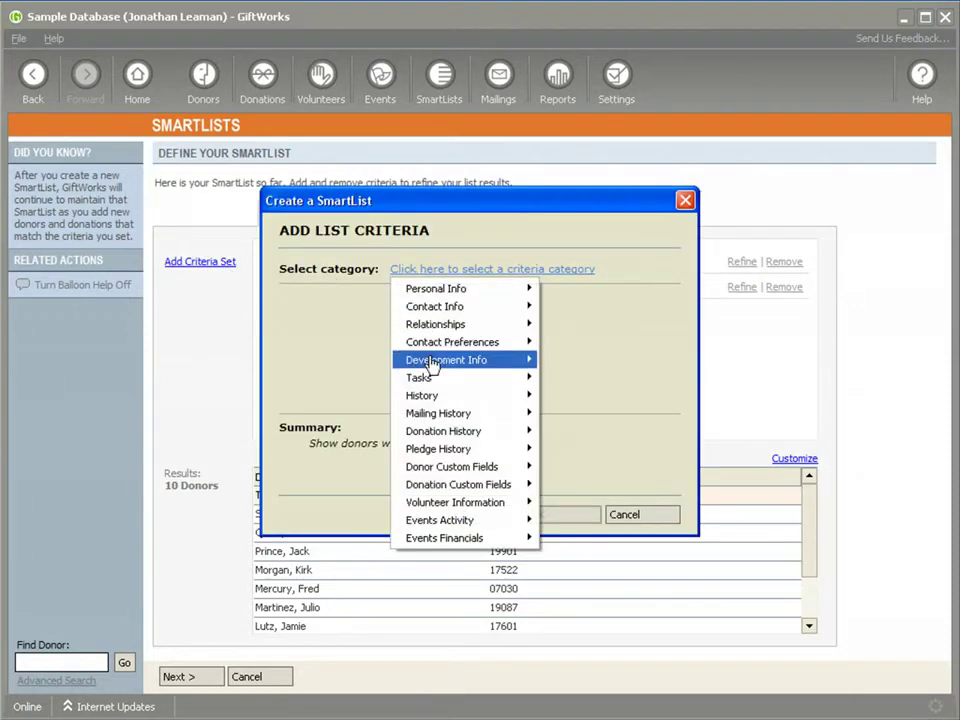
mouse_move(447, 452)
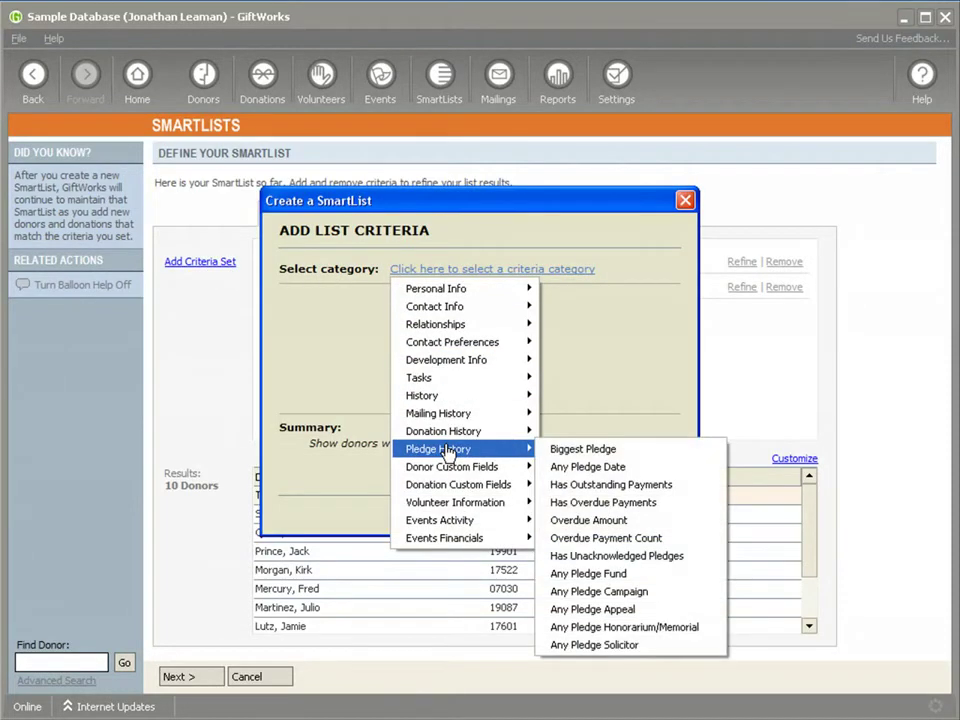
left_click(566, 502)
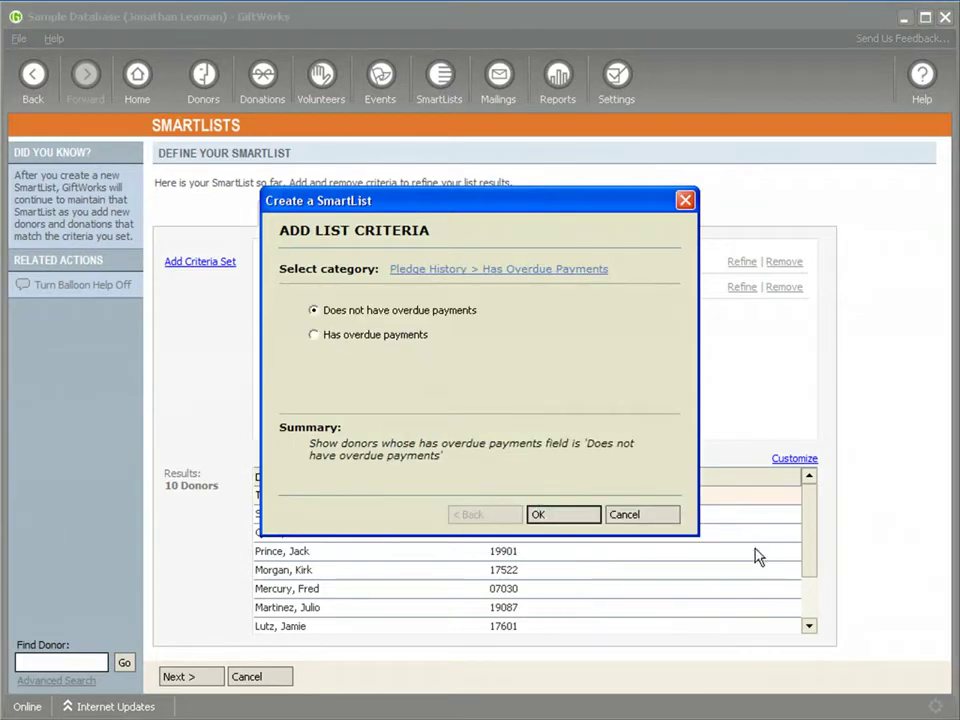
left_click(636, 514)
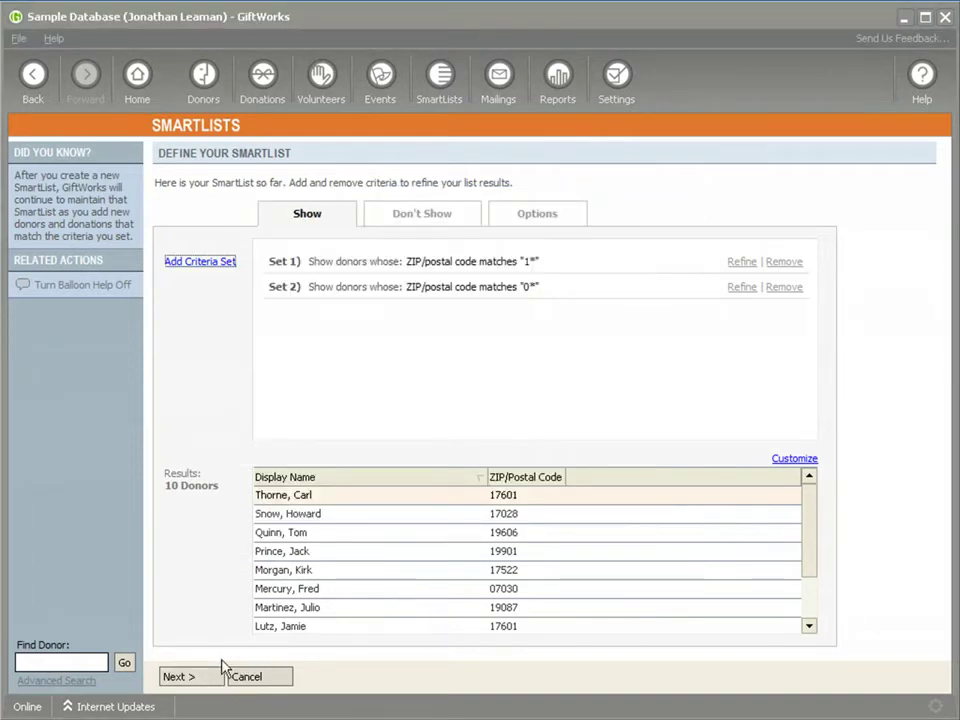
- Save the SmartList as 'Donor Zips 0 or 1', Uncategorized, shared and added to favorites
left_click(192, 678)
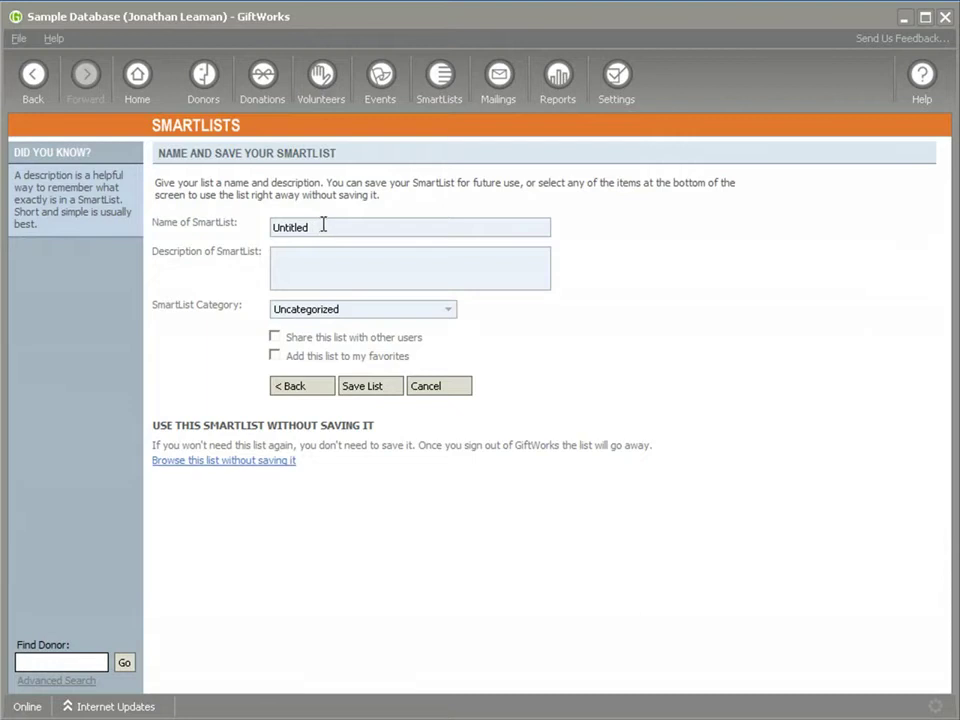
left_click_drag(323, 225, 258, 228)
type("Donor Zips 0 or 1")
left_click(284, 266)
left_click(449, 313)
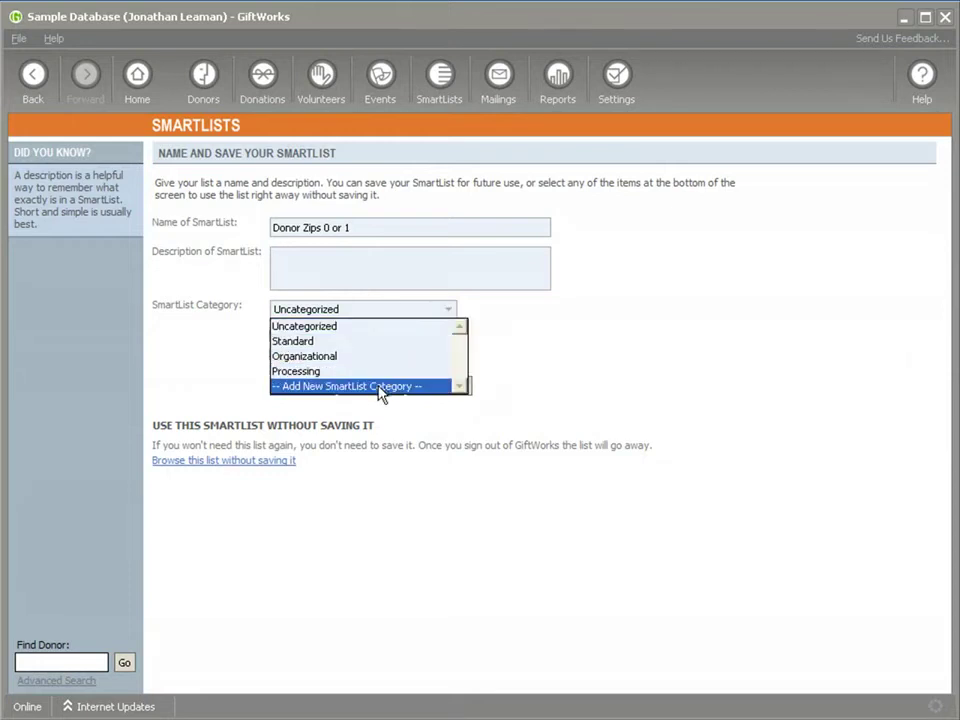
left_click(345, 328)
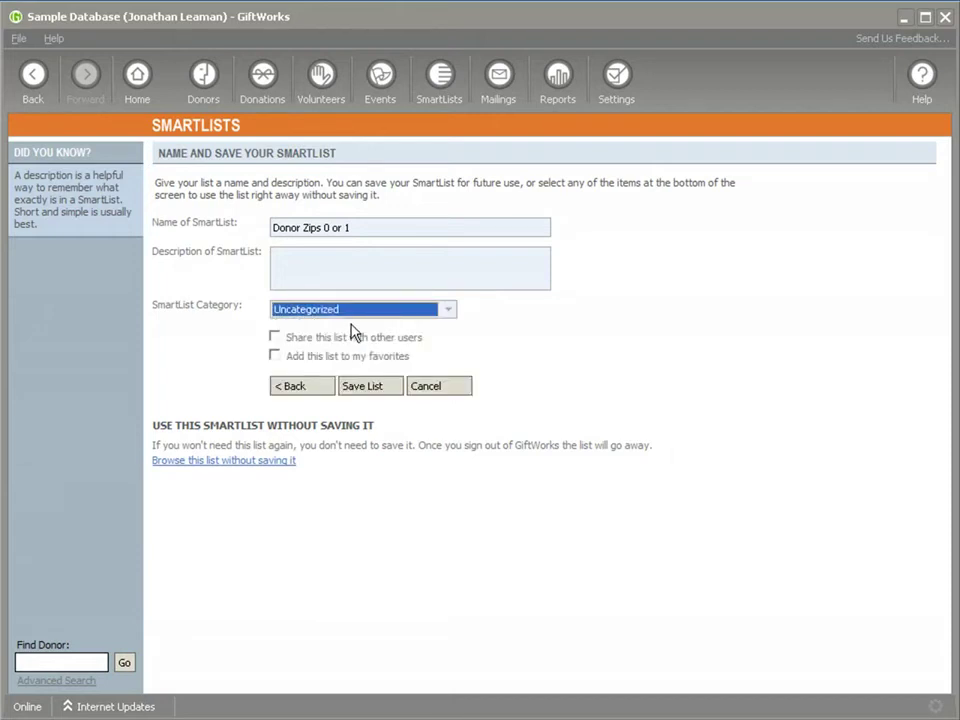
left_click(276, 338)
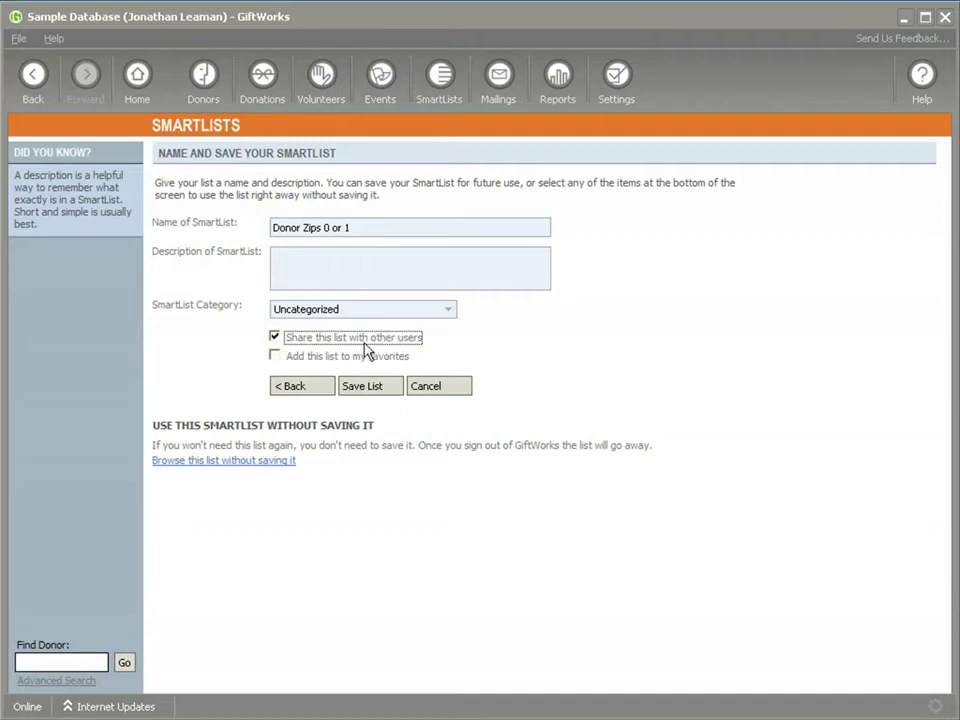
left_click(275, 357)
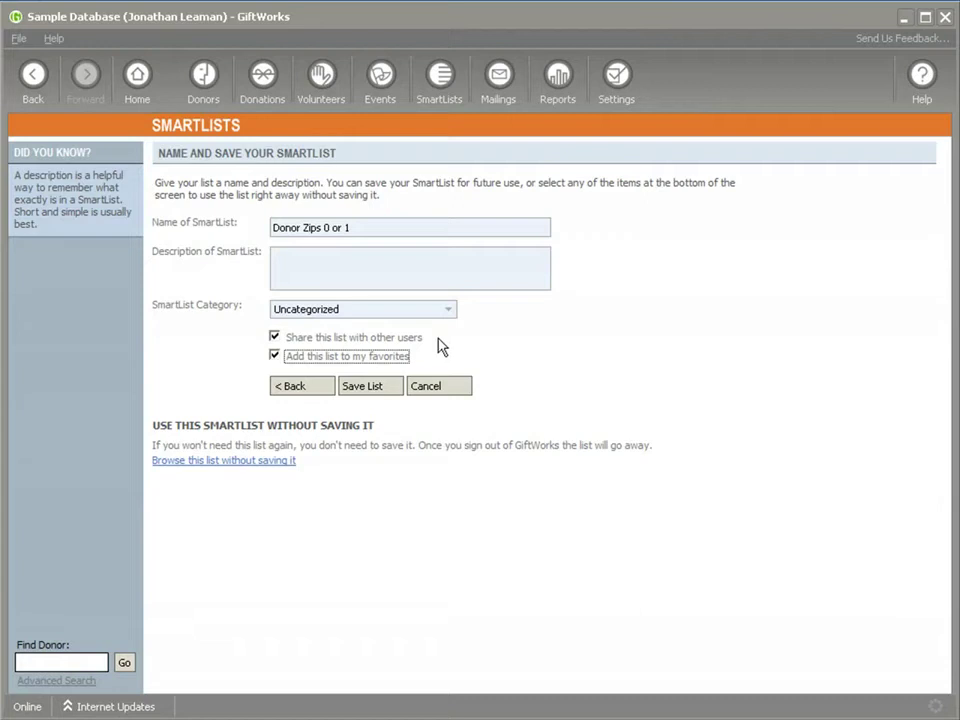
left_click(373, 392)
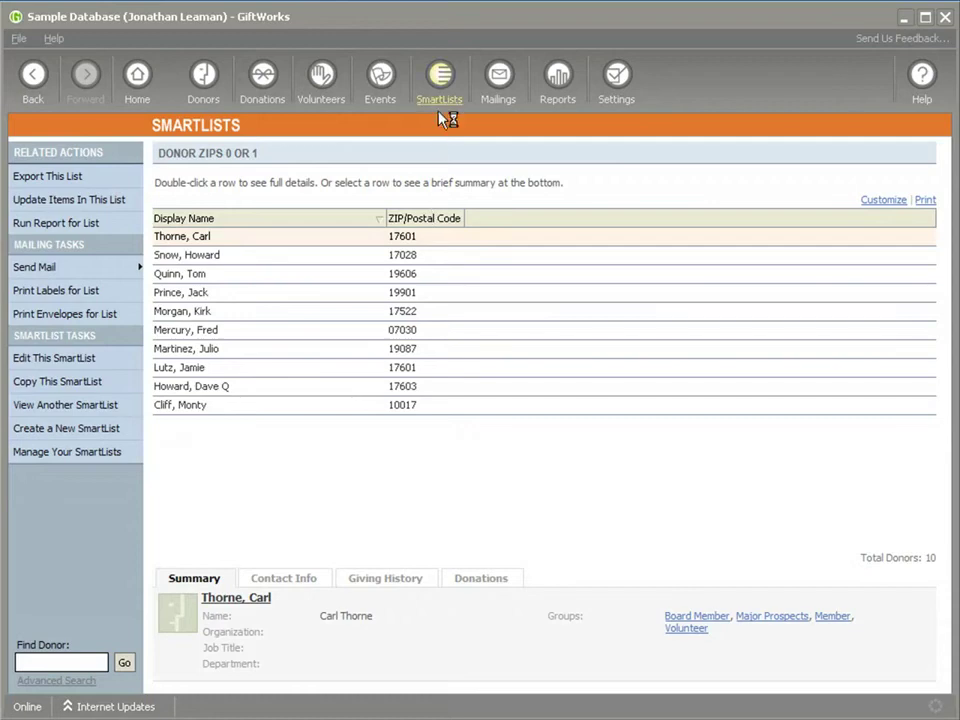
- Confirm Donor Zips 0 or 1 appears under View All SmartLists, then return home and start a new SmartList
left_click(450, 252)
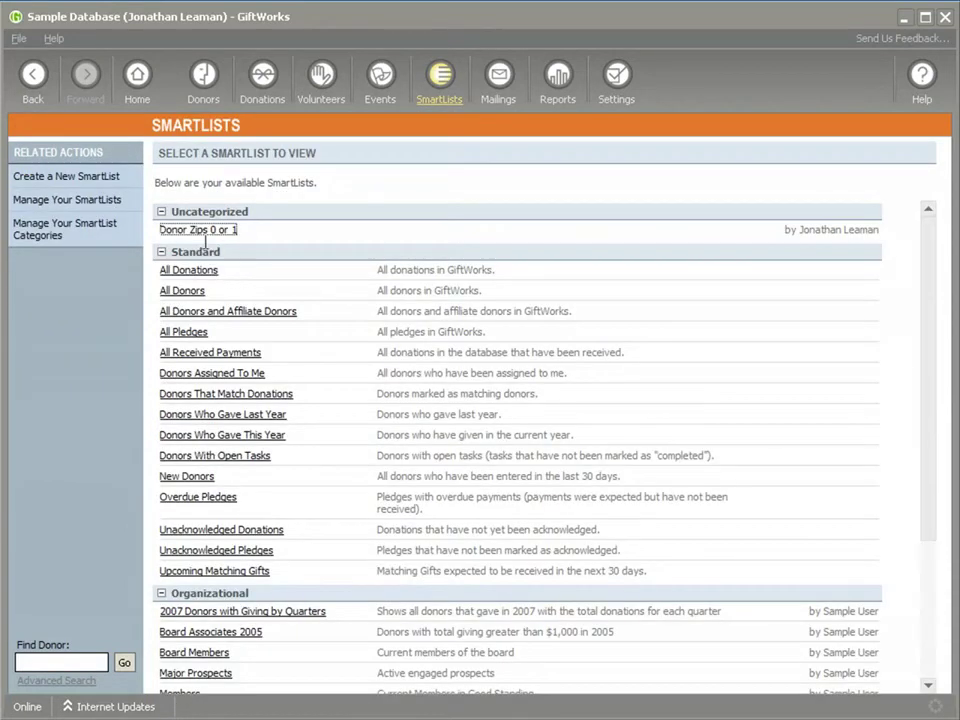
left_click(31, 76)
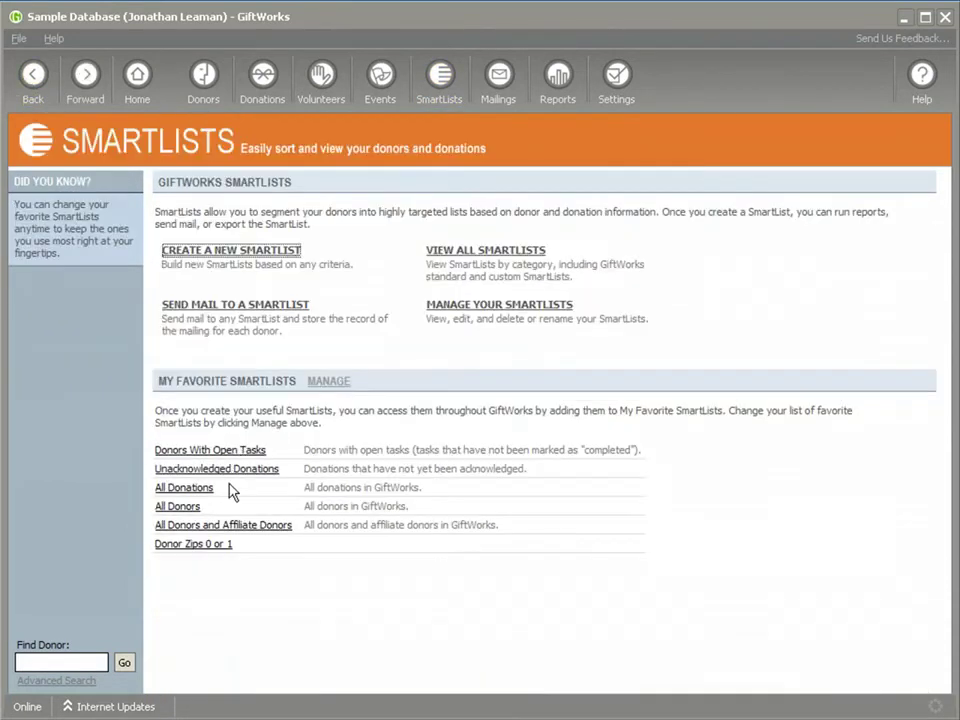
left_click(212, 251)
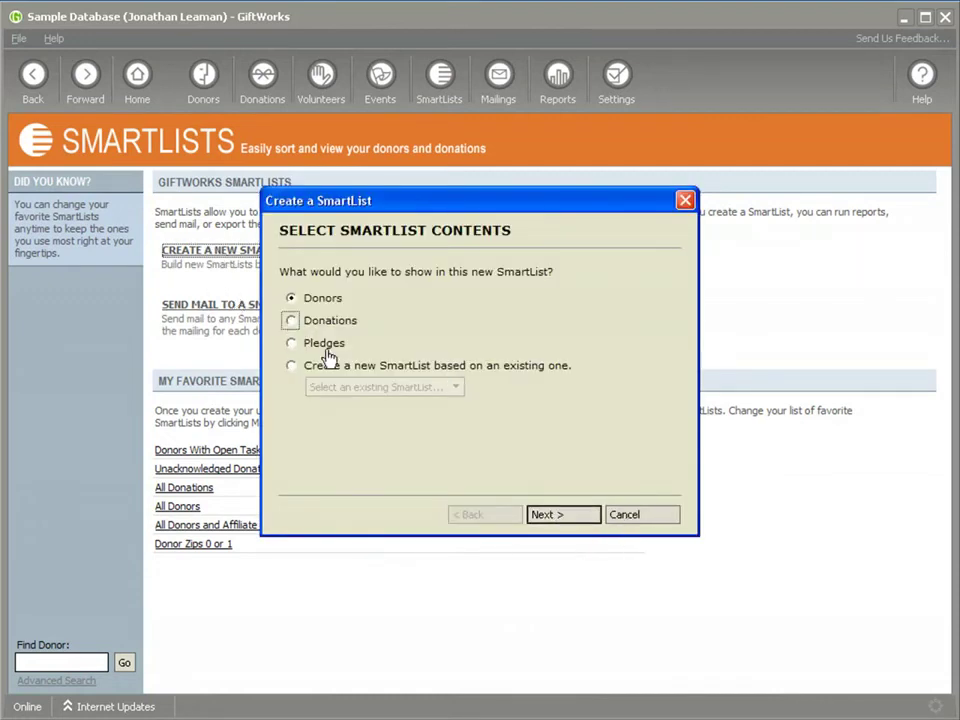
- Make the new SmartList list donations with Donation Amount greater than $100.00
left_click(291, 320)
left_click(577, 514)
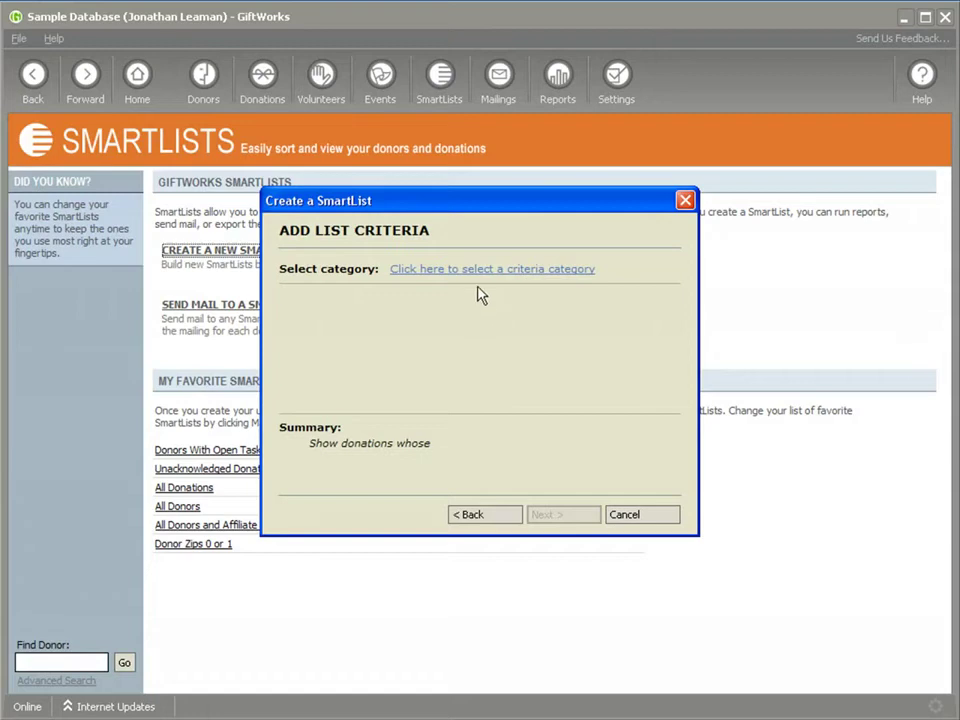
left_click(479, 270)
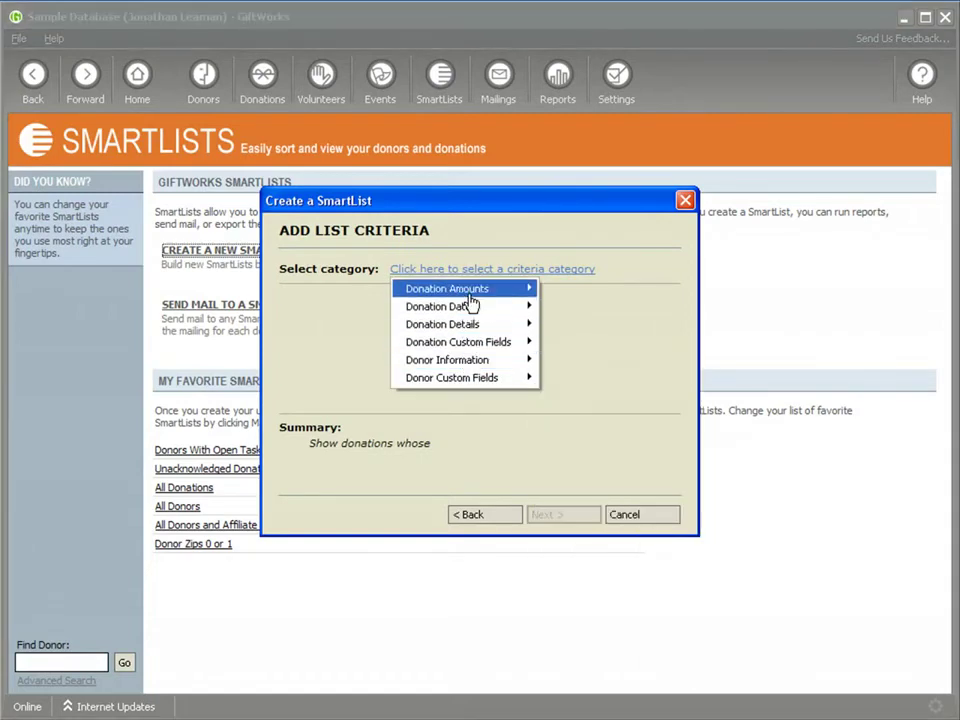
mouse_move(474, 290)
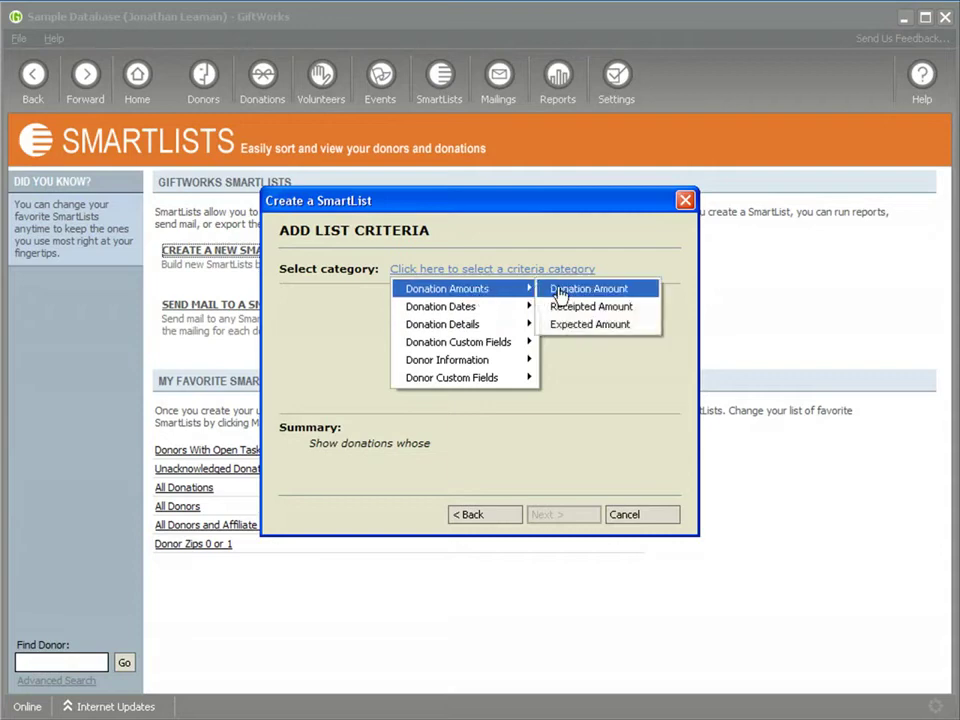
left_click(560, 292)
left_click(406, 311)
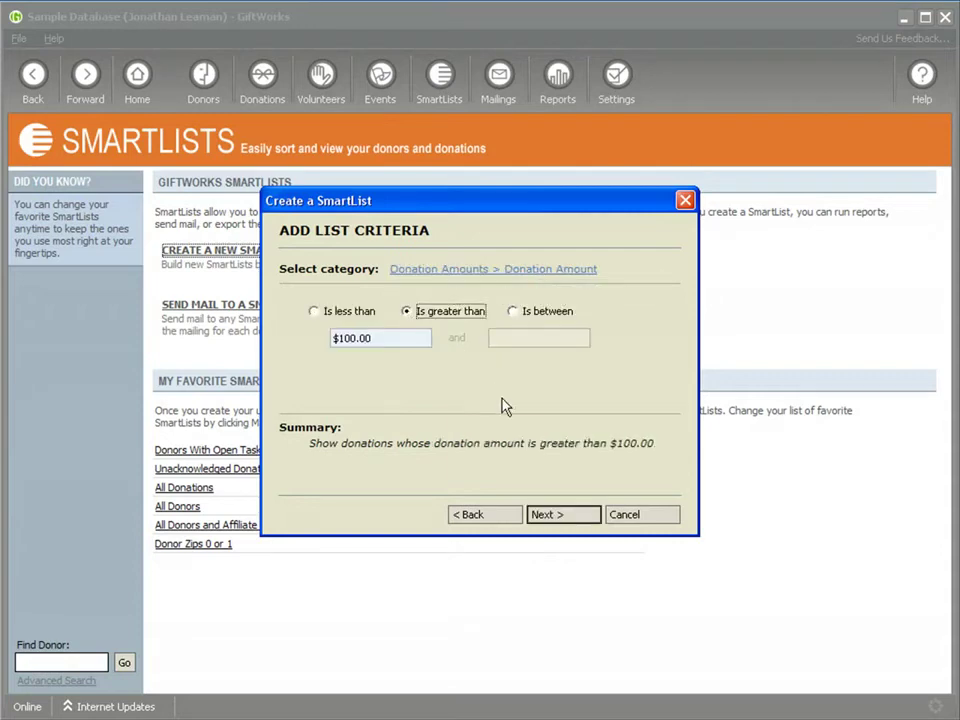
left_click(551, 516)
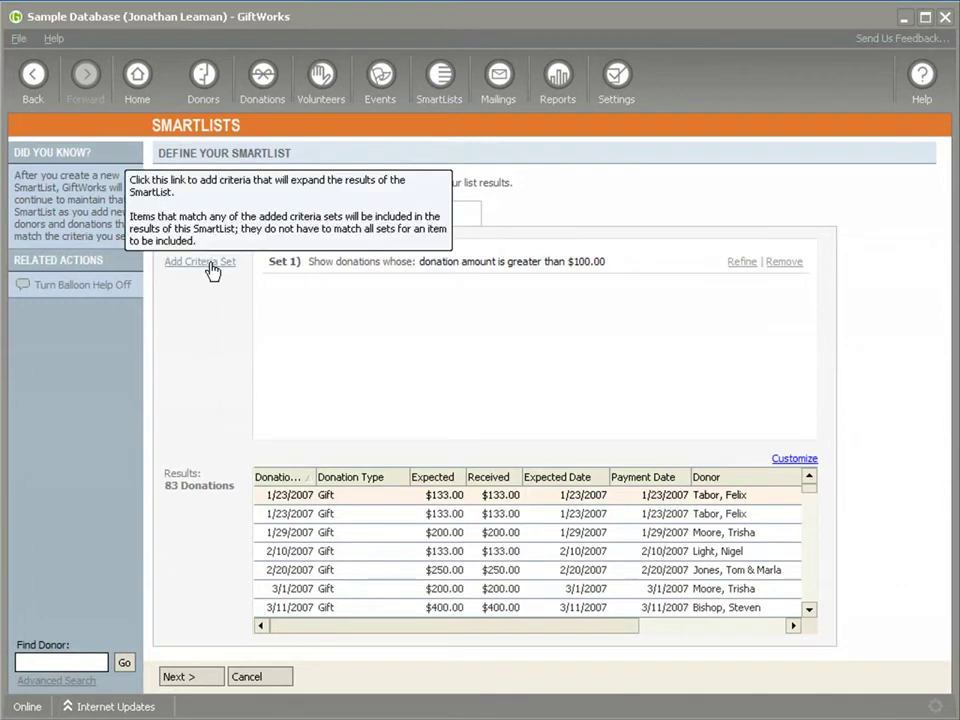
- Refine the criteria set to also require the donor's Profile to be Household Profile
left_click(741, 262)
left_click(318, 318)
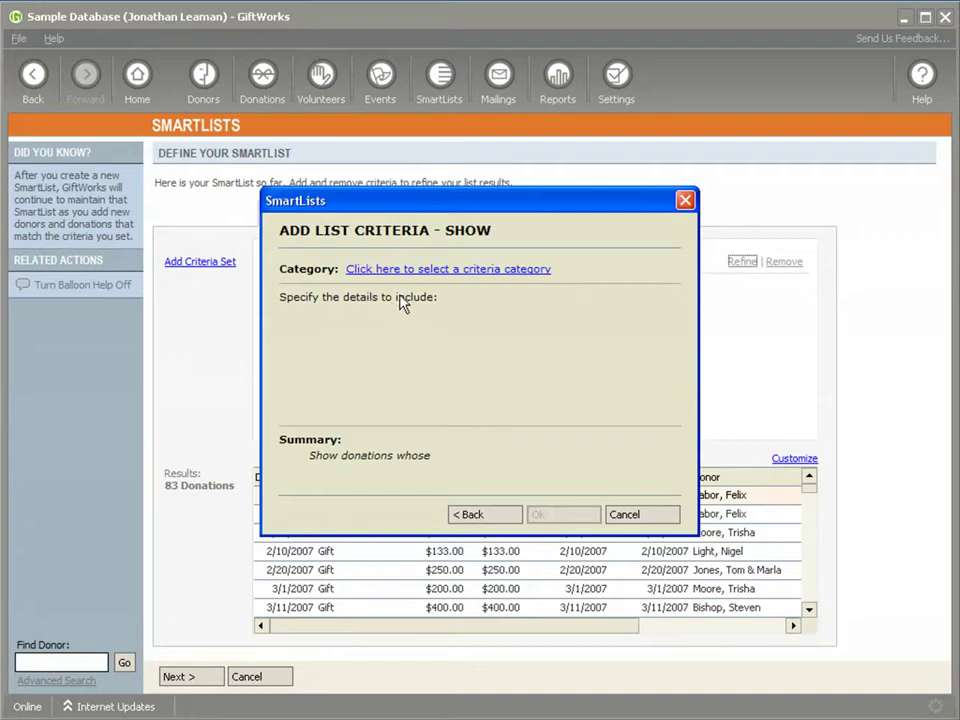
left_click(424, 272)
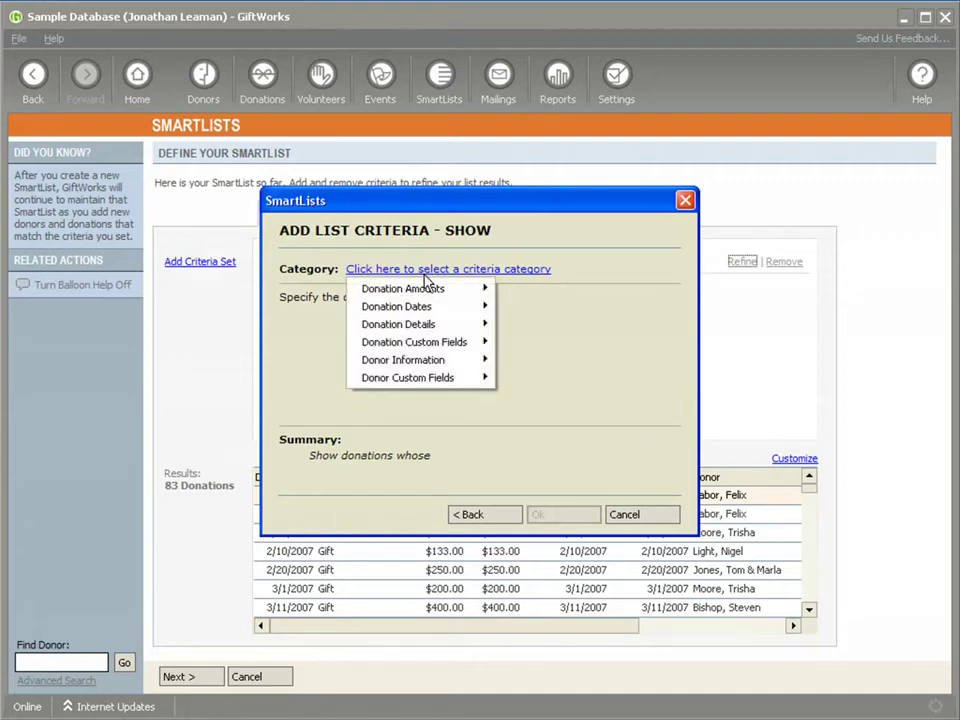
mouse_move(430, 325)
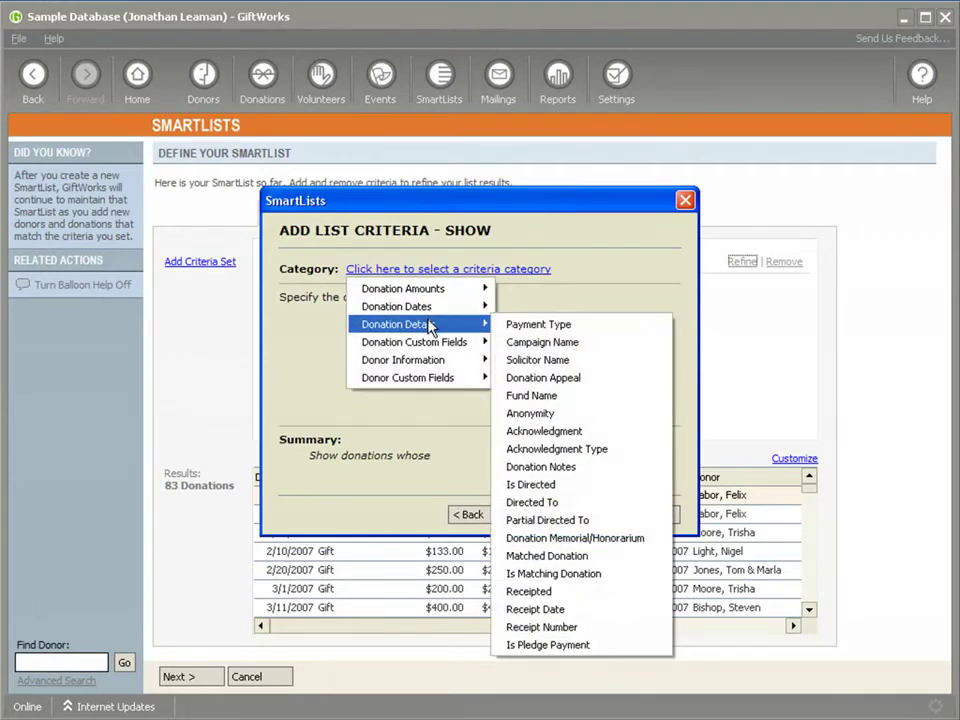
mouse_move(420, 360)
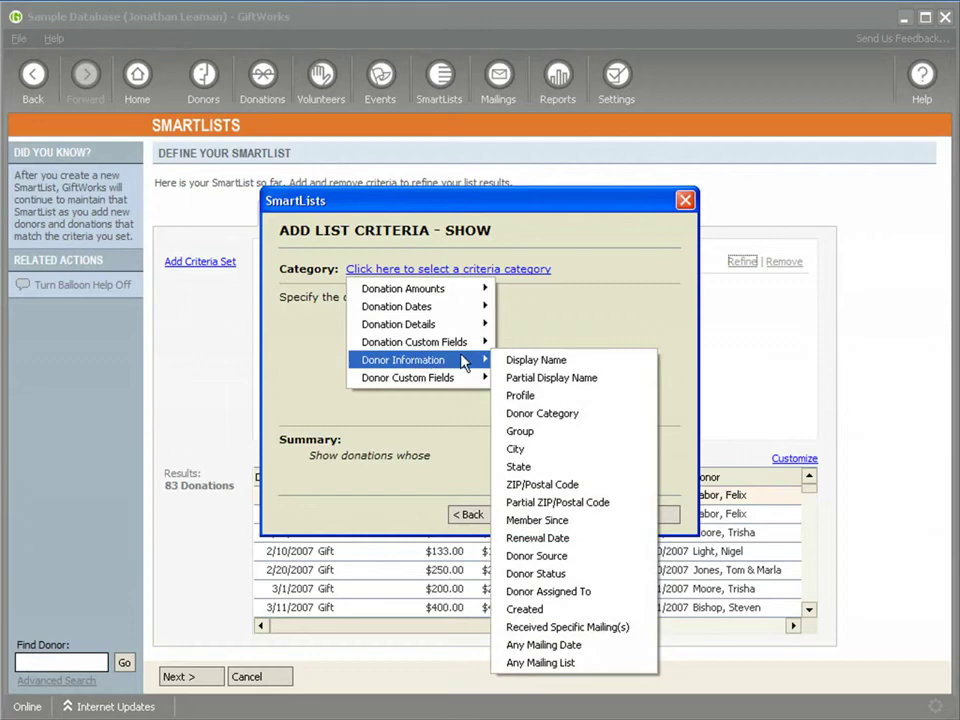
left_click(527, 396)
left_click(318, 346)
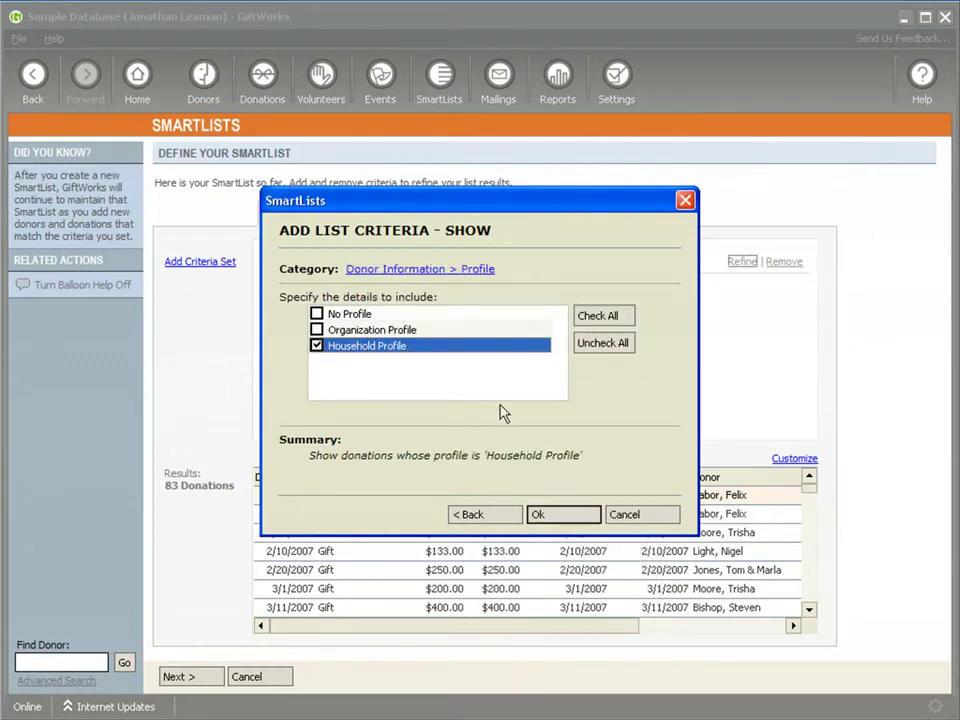
left_click(555, 514)
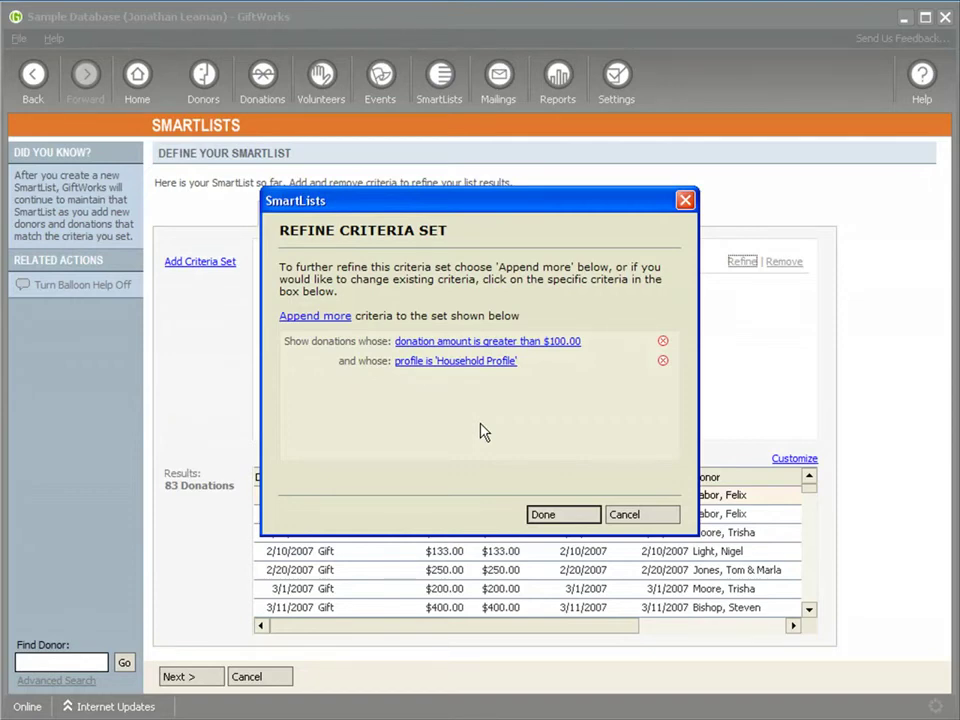
left_click(540, 515)
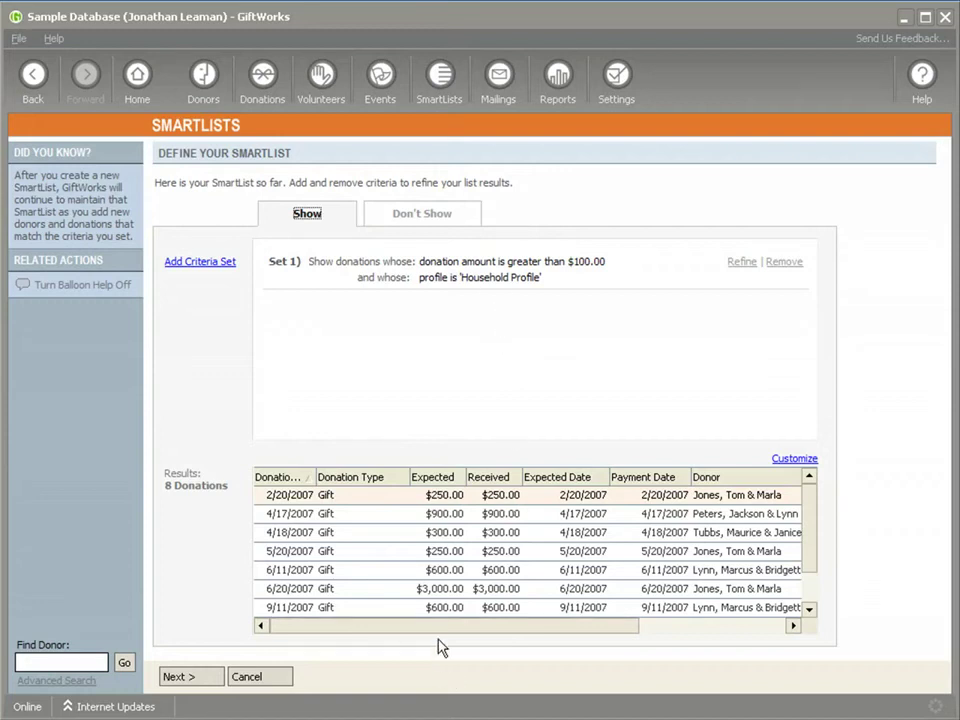
- Scroll the results grid right to show the Fund column for the 8 donations
left_click_drag(441, 632, 591, 628)
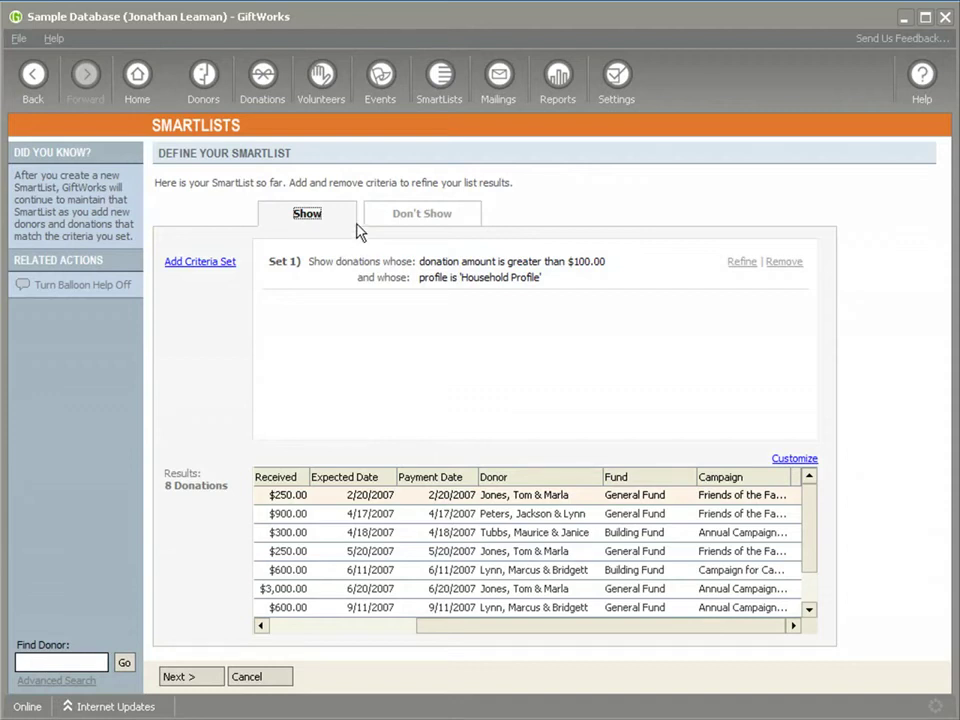
- Add a Don't Show criteria set excluding Fund Name 'Building Fund', leaving 6 donations
left_click(389, 212)
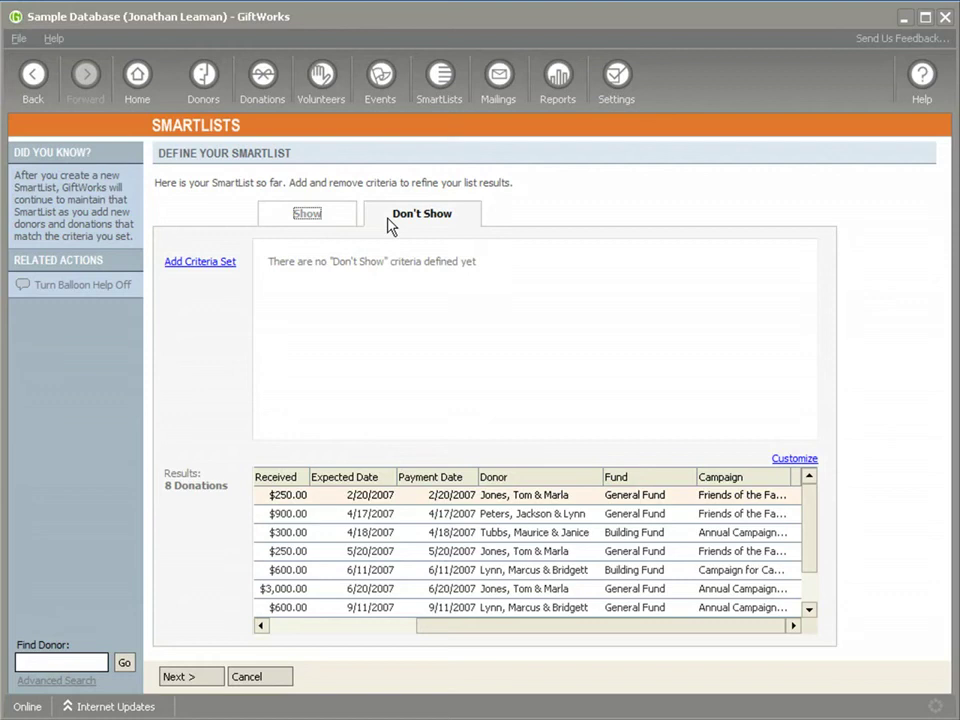
left_click(208, 265)
left_click(444, 270)
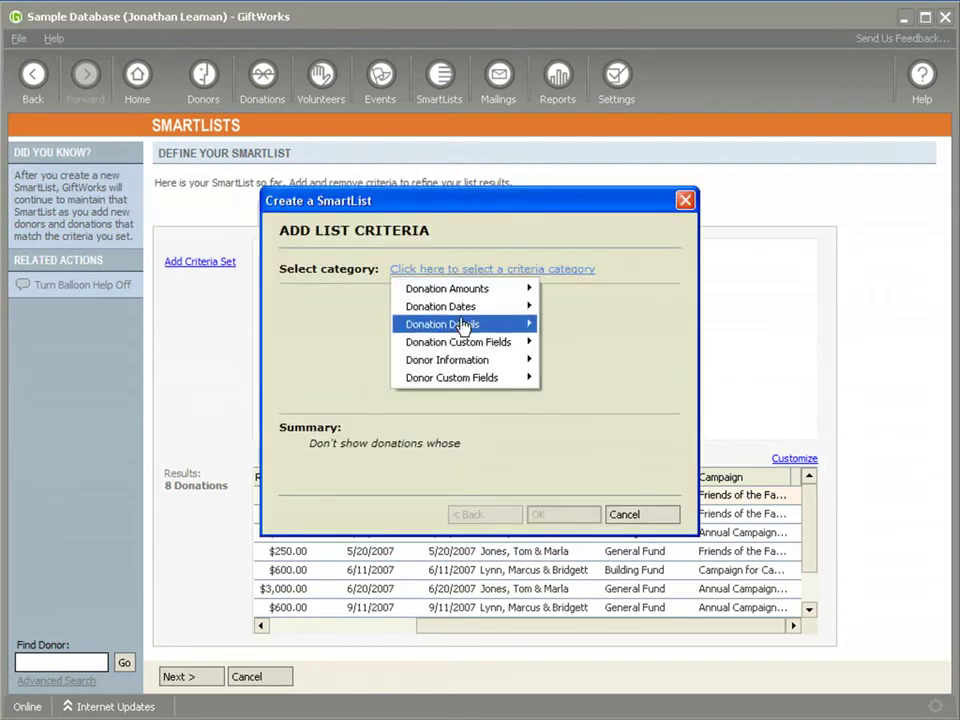
mouse_move(478, 326)
left_click(589, 398)
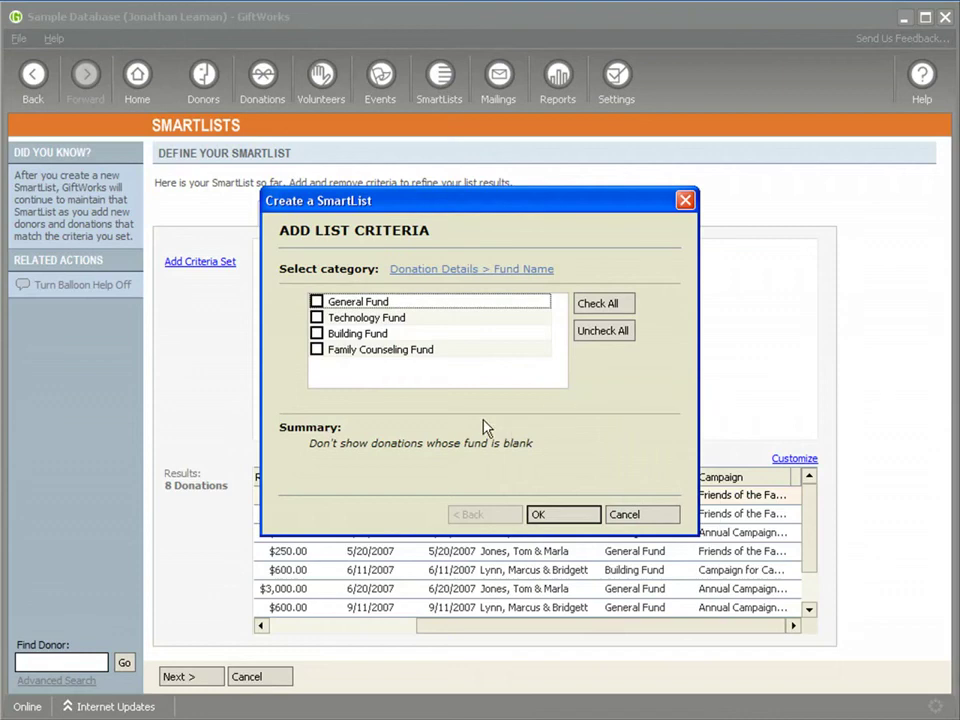
left_click(317, 333)
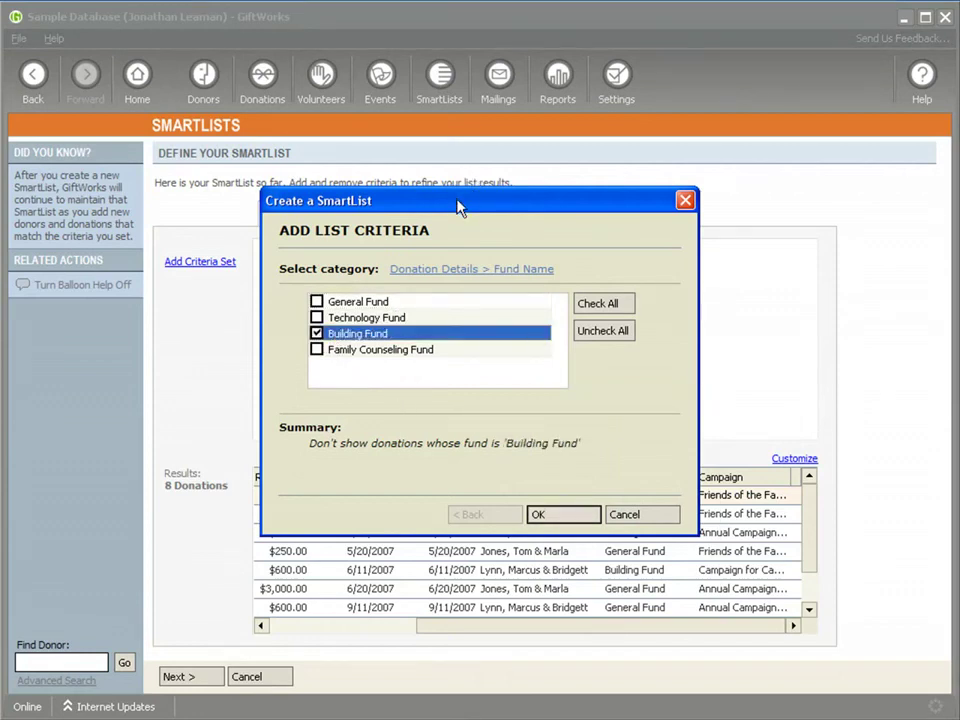
left_click_drag(458, 205, 333, 102)
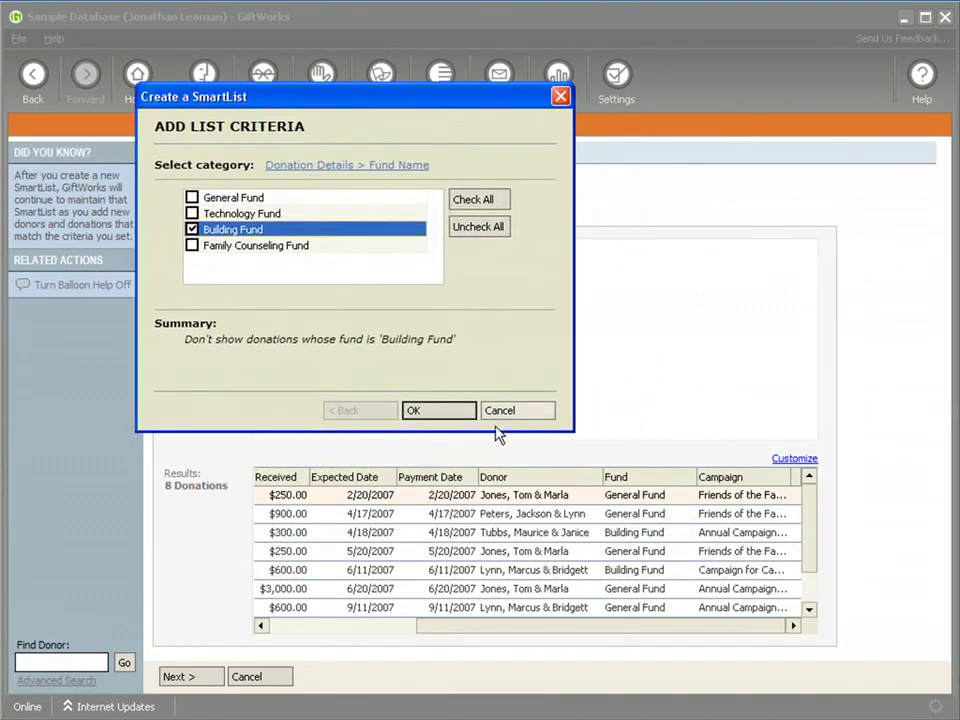
left_click(418, 410)
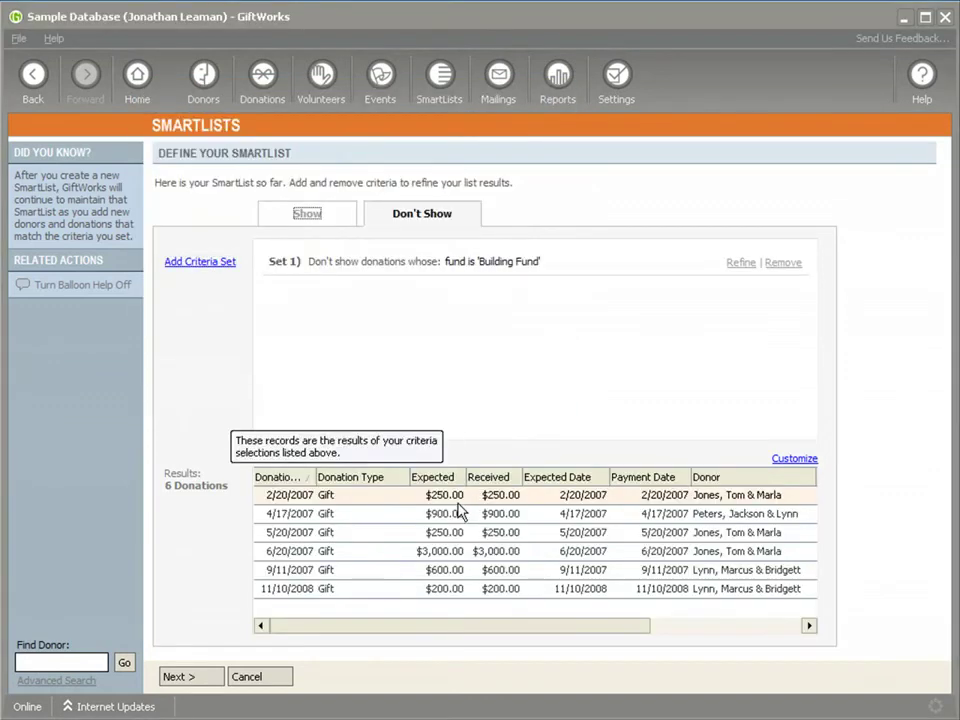
left_click(180, 677)
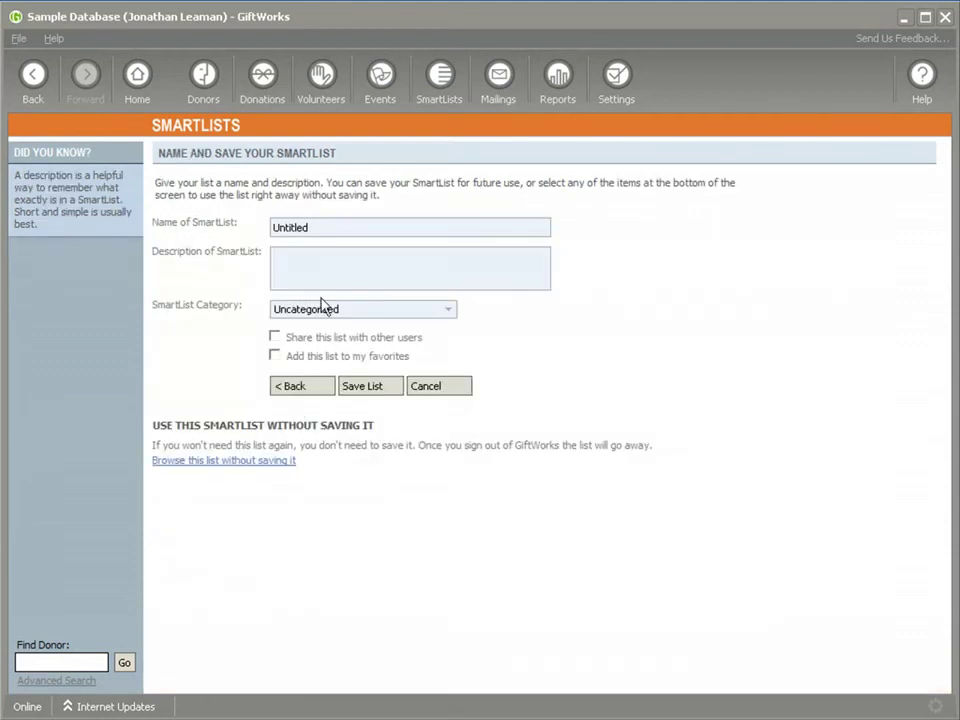
- Name the list 'Household Donations > $100', share it with other users, and save it
double_click(280, 227)
type("Household Donations > $100")
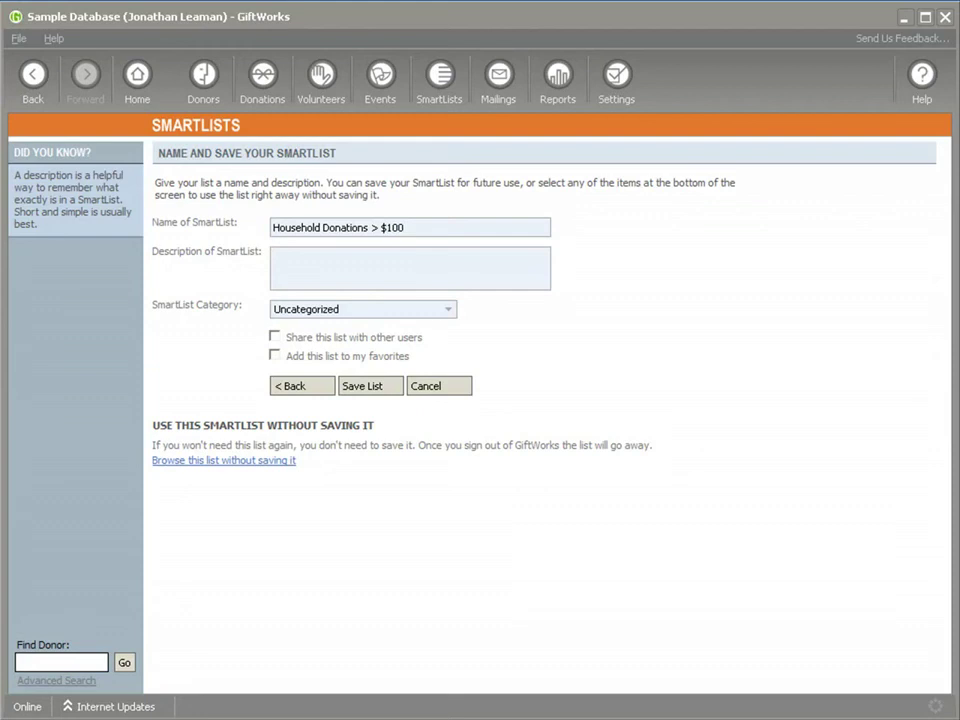
left_click(274, 338)
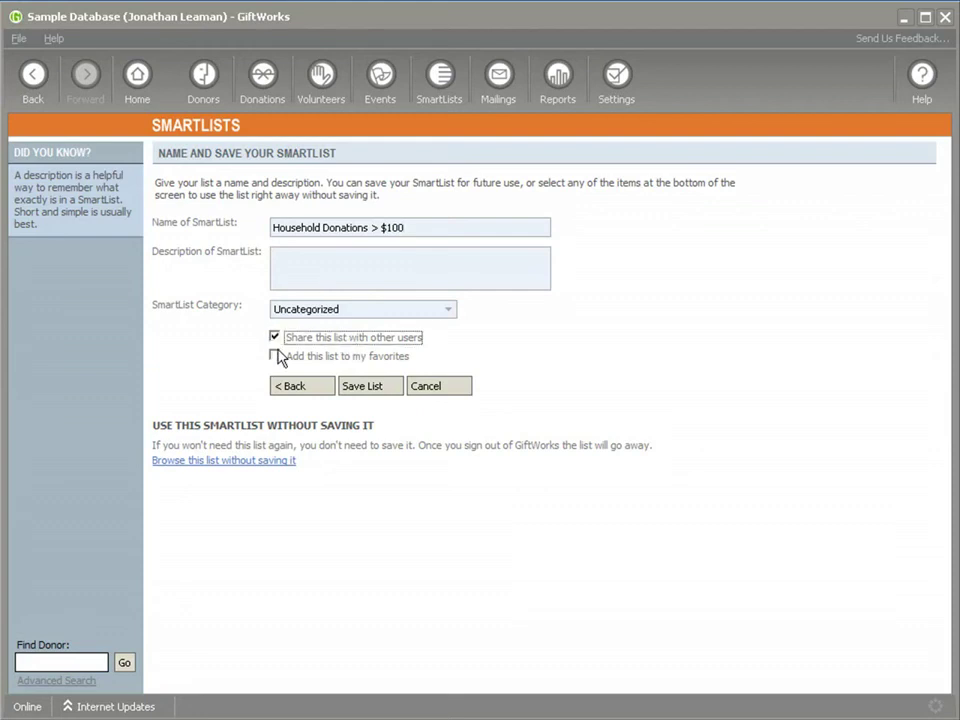
left_click(386, 389)
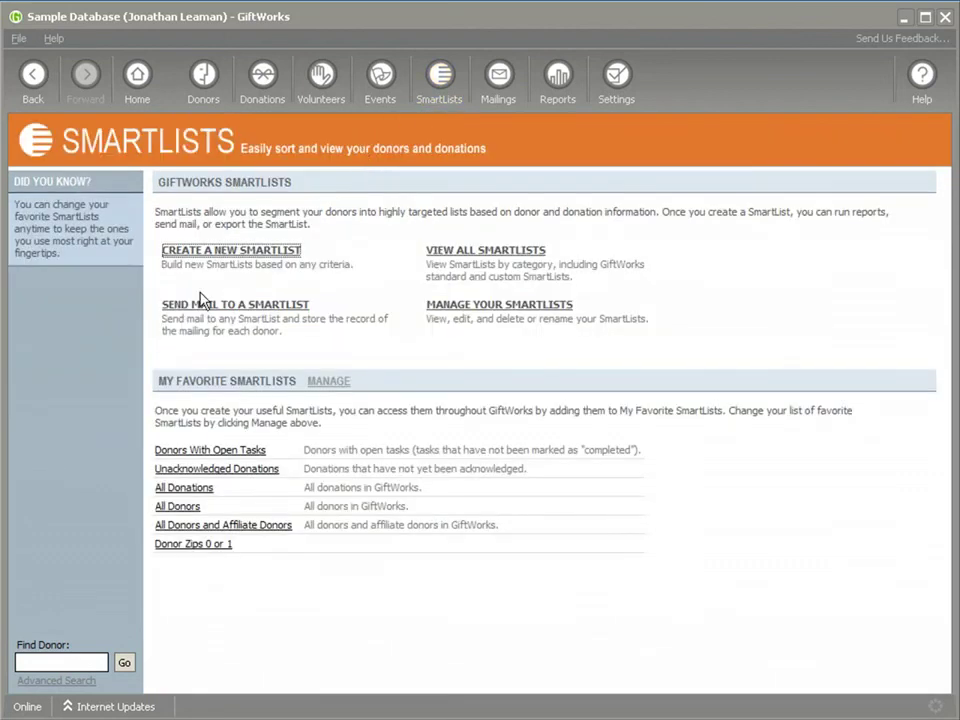
- Start a Pledges SmartList, browse its criteria category menus, then abandon it
left_click(207, 252)
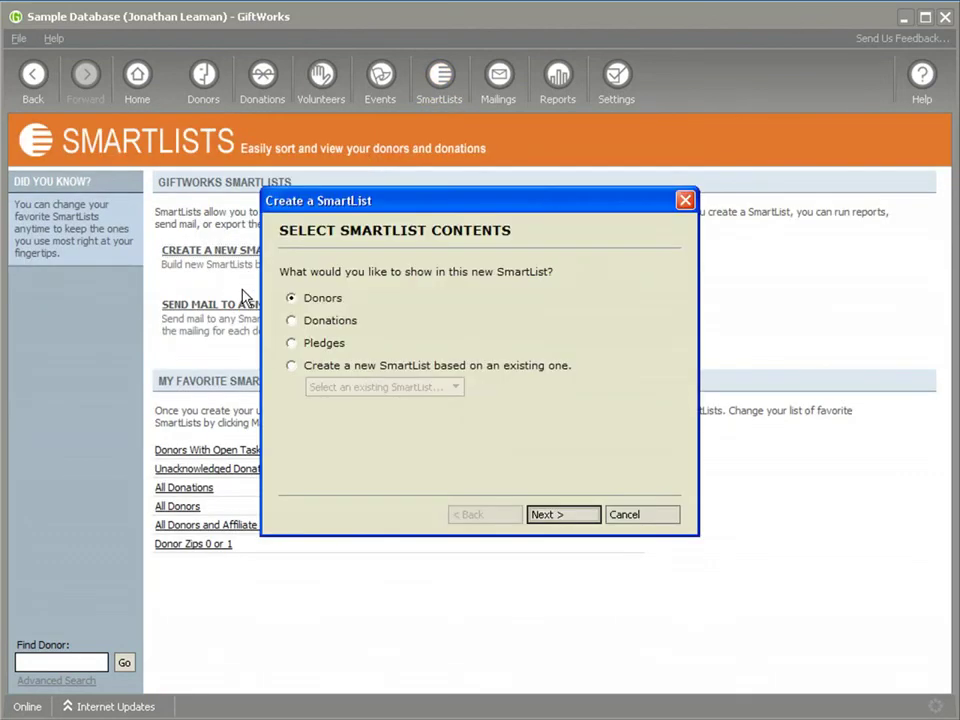
left_click(292, 343)
left_click(549, 515)
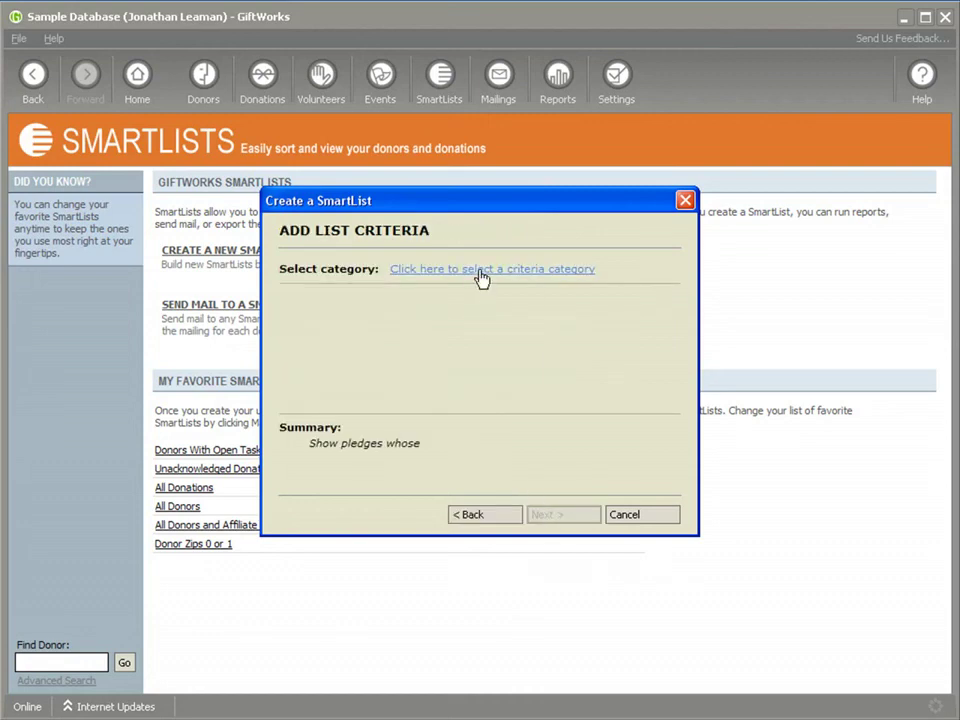
left_click(480, 272)
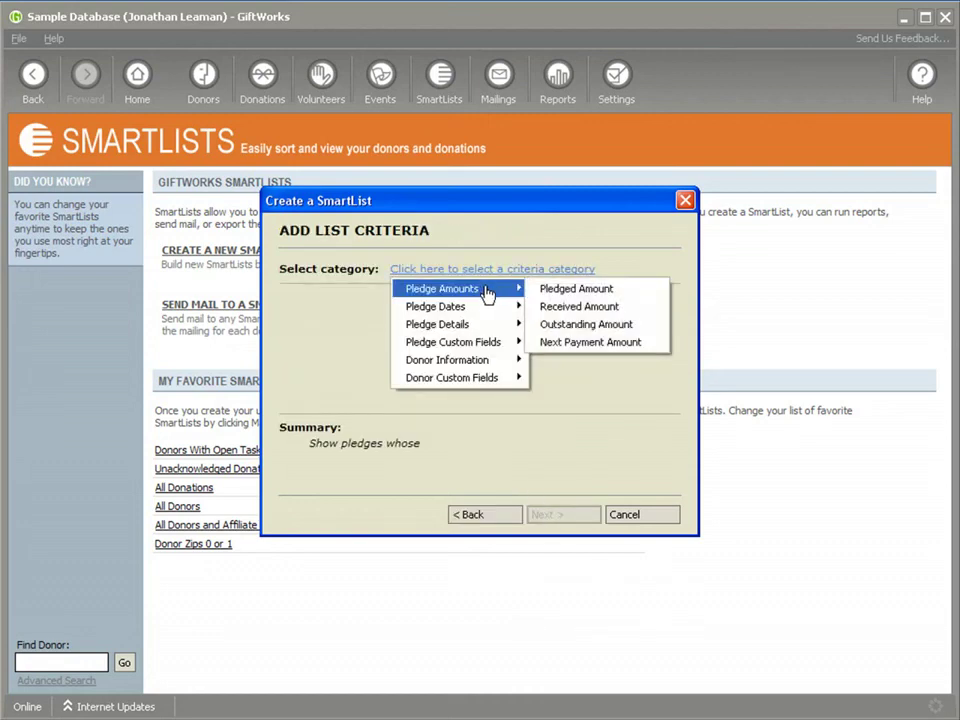
mouse_move(486, 314)
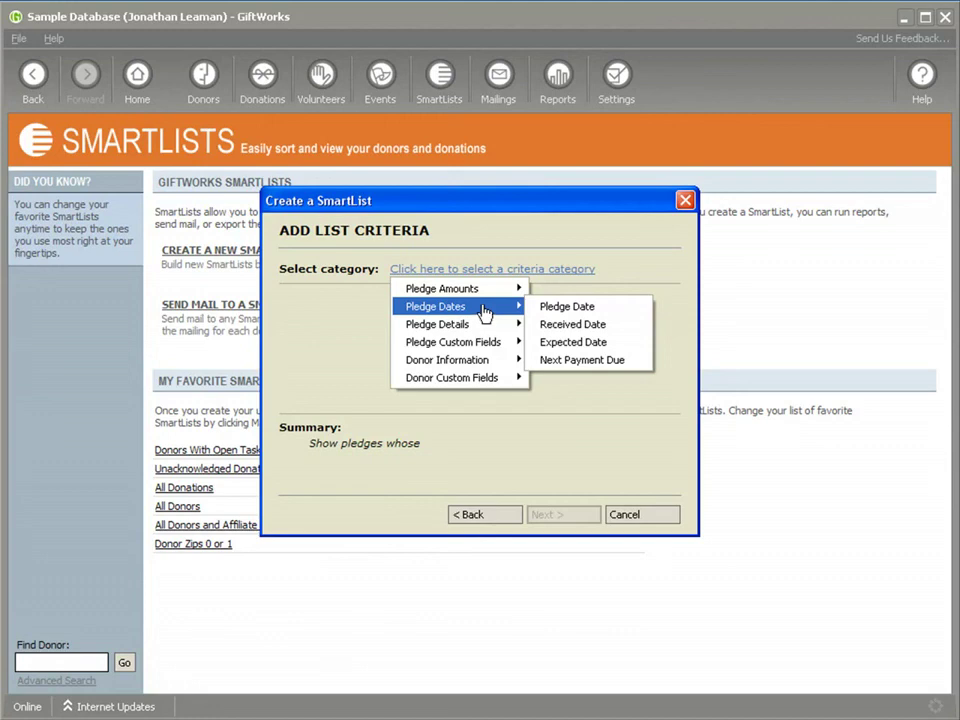
mouse_move(482, 364)
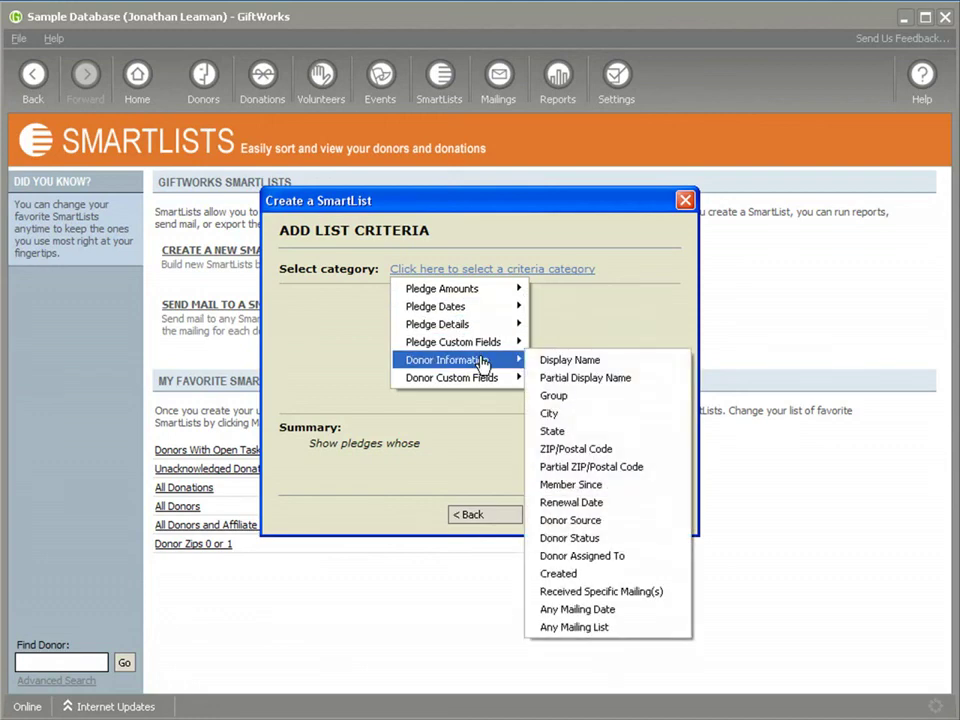
left_click(570, 327)
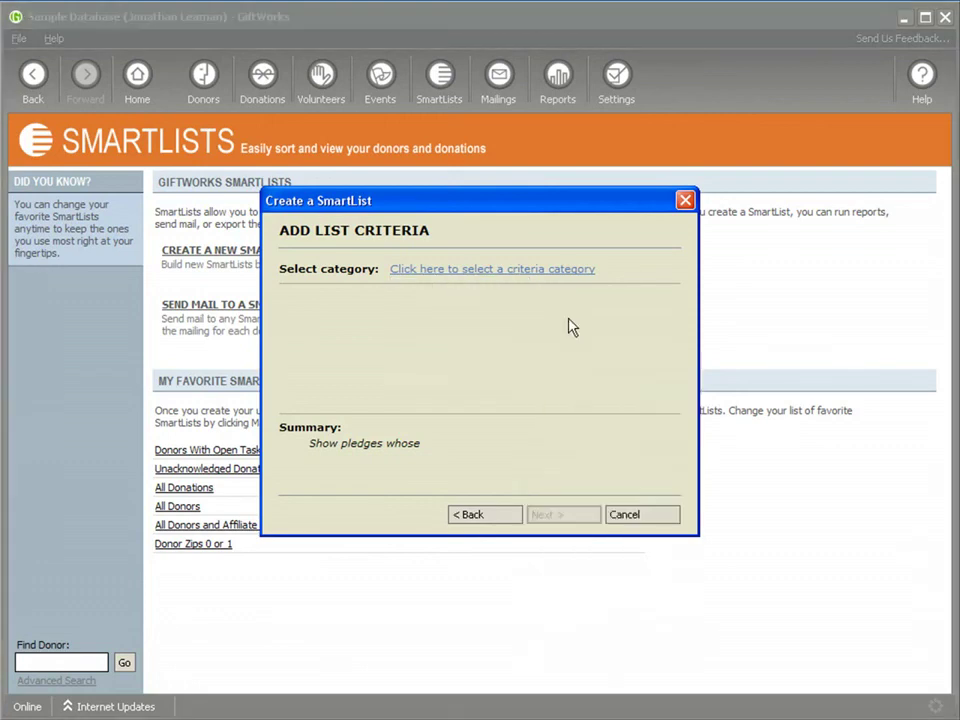
left_click(638, 516)
- Create a new SmartList based on the existing Donor Zips 0 or 1 list
left_click(281, 252)
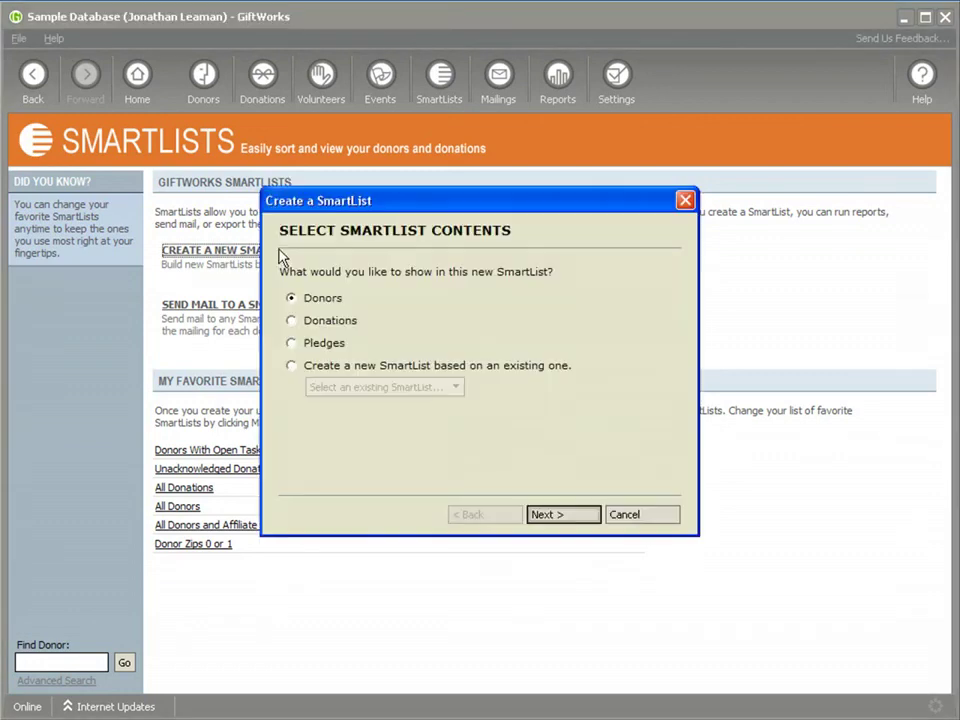
left_click(294, 367)
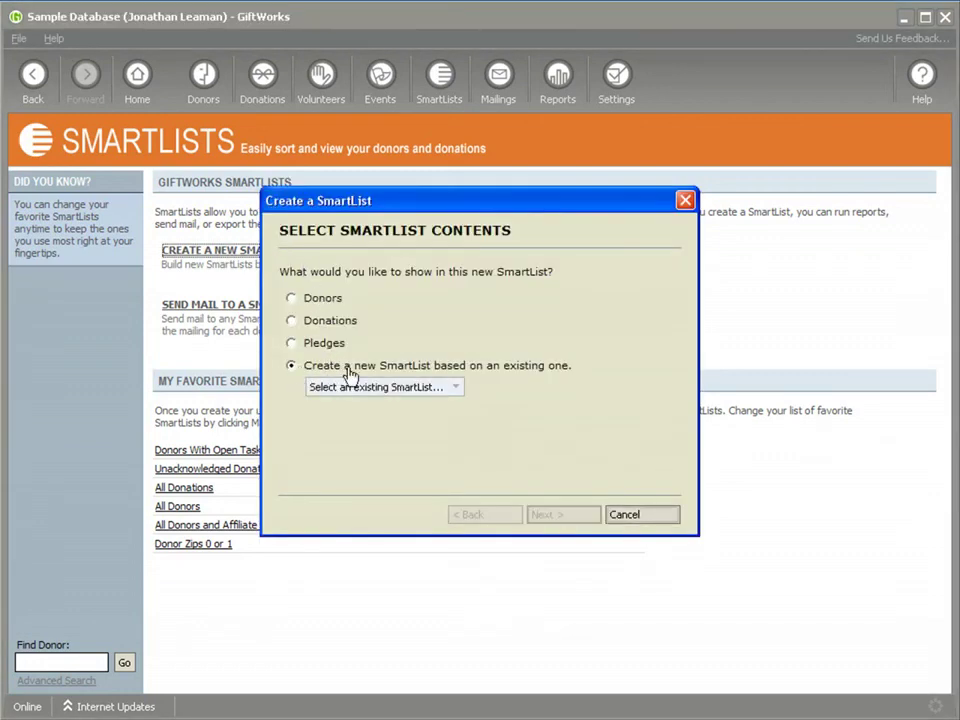
left_click(449, 389)
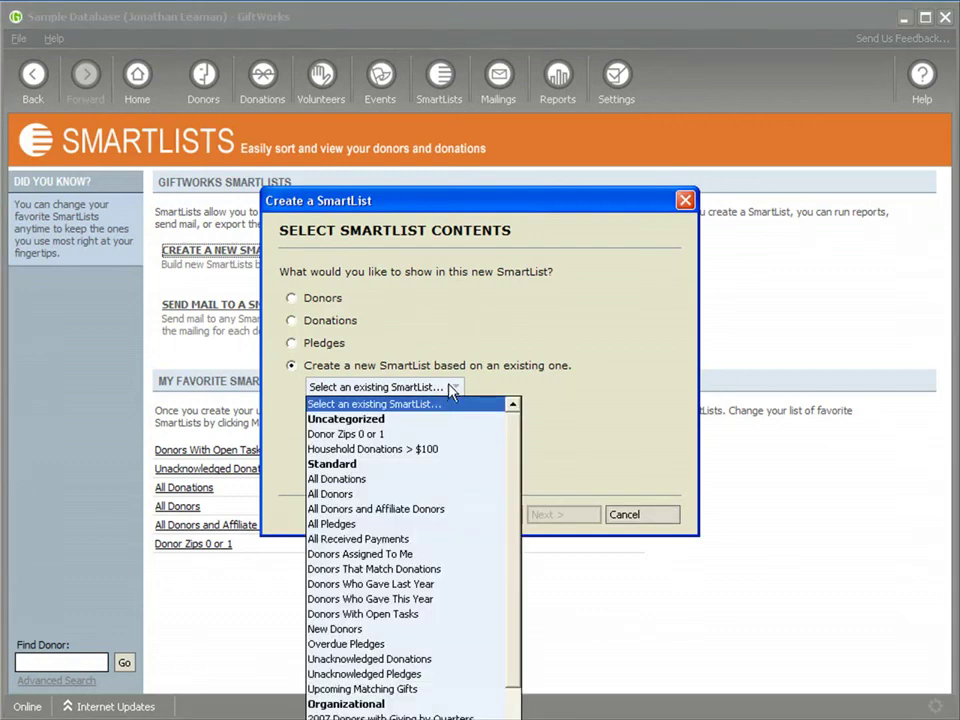
left_click(370, 434)
left_click(549, 515)
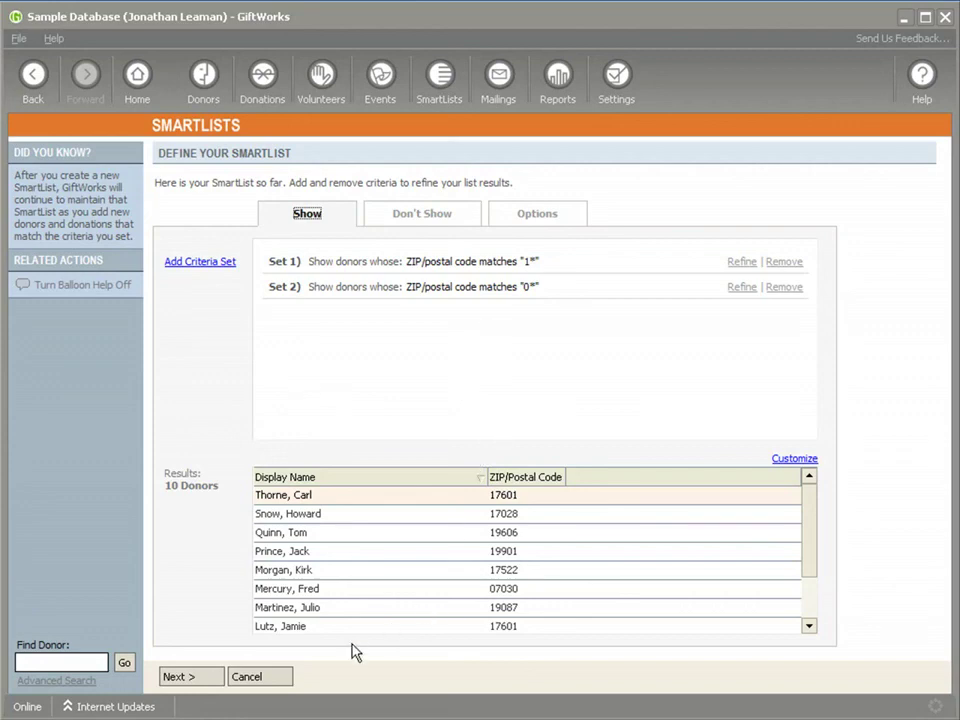
- Cancel the copied SmartList draft, returning to the SmartLists home page
left_click(264, 677)
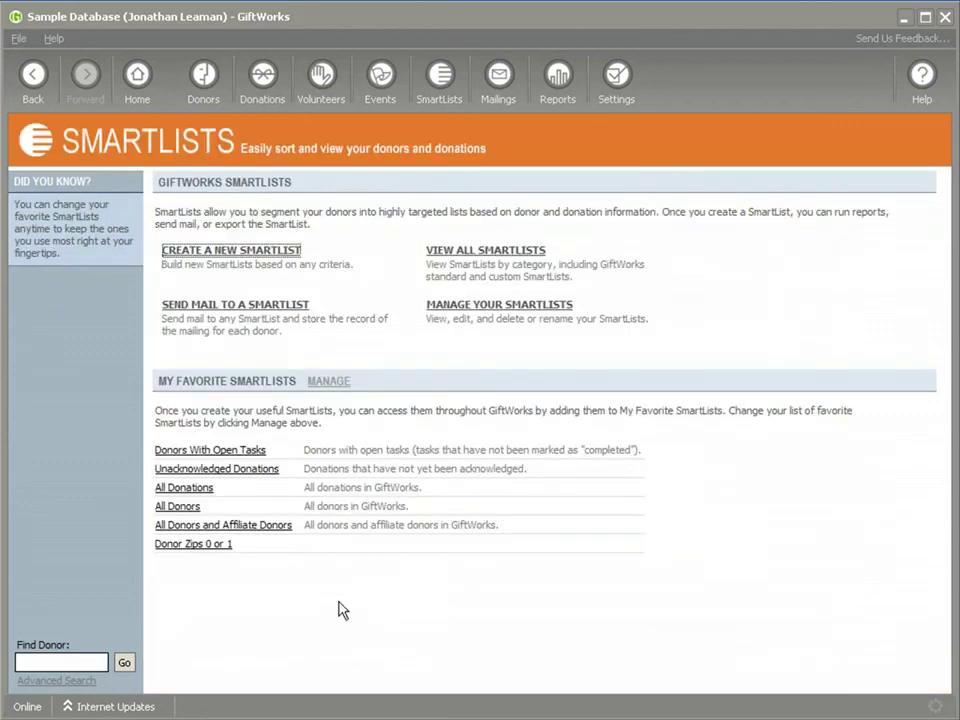